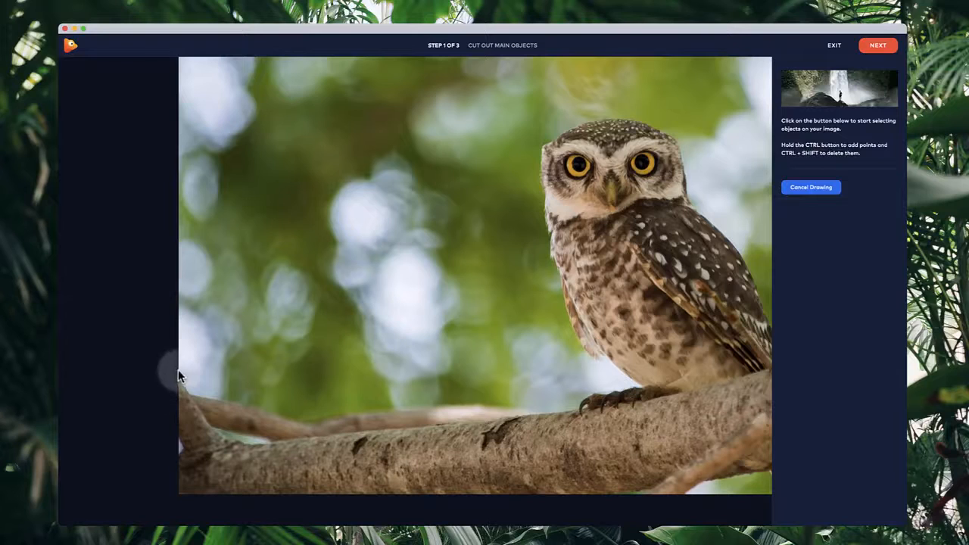
Outline the upper edge of the rear branch from the photo's left border to just before the owl's claws
click(188, 393)
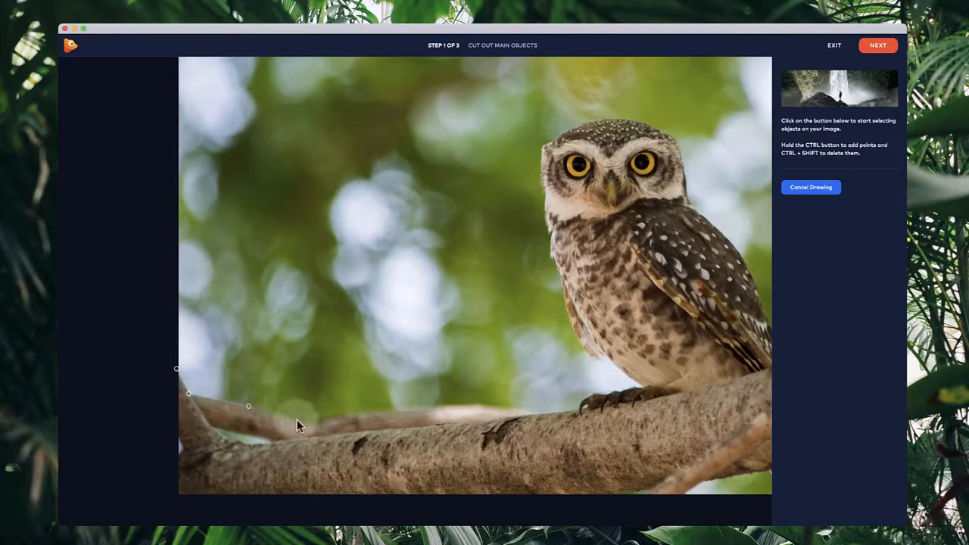
click(318, 420)
click(354, 413)
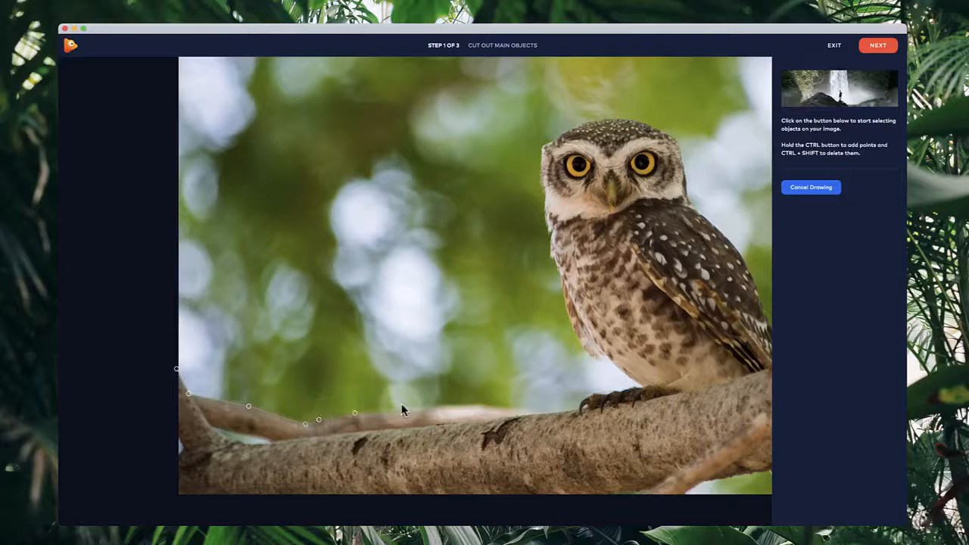
click(411, 407)
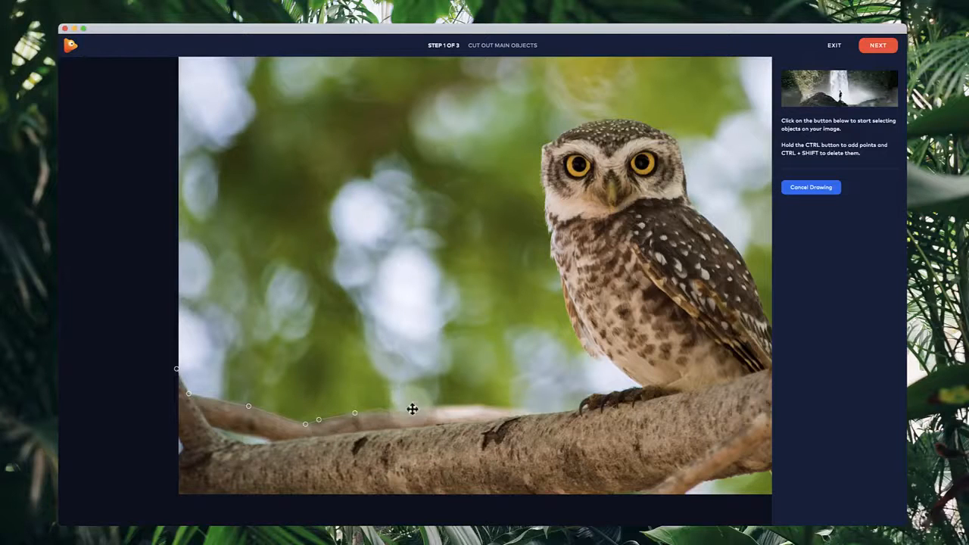
click(475, 404)
click(513, 410)
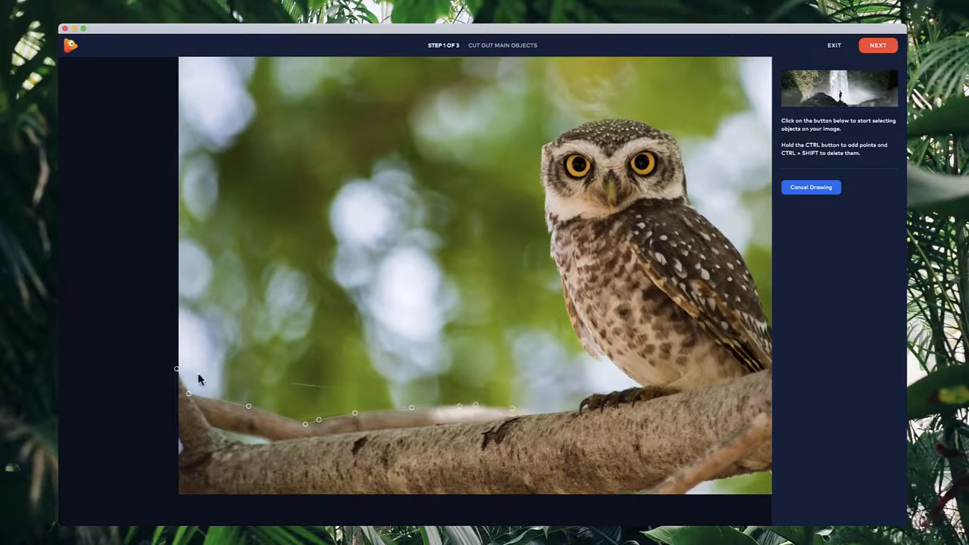
click(541, 413)
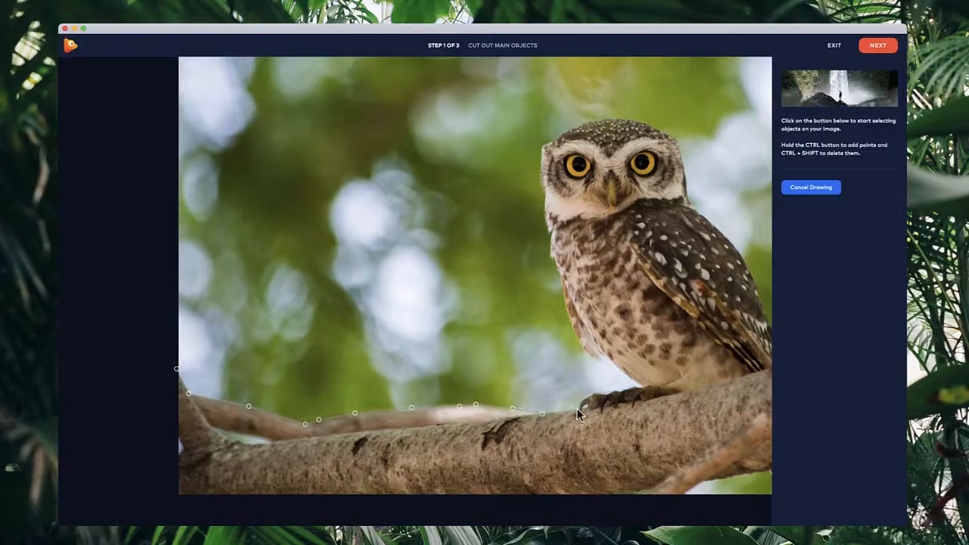
Trace the outline over the owl's claws and foot up to its body with closely spaced points
click(578, 408)
click(582, 400)
click(587, 397)
click(595, 394)
click(603, 393)
click(617, 392)
click(626, 389)
click(643, 387)
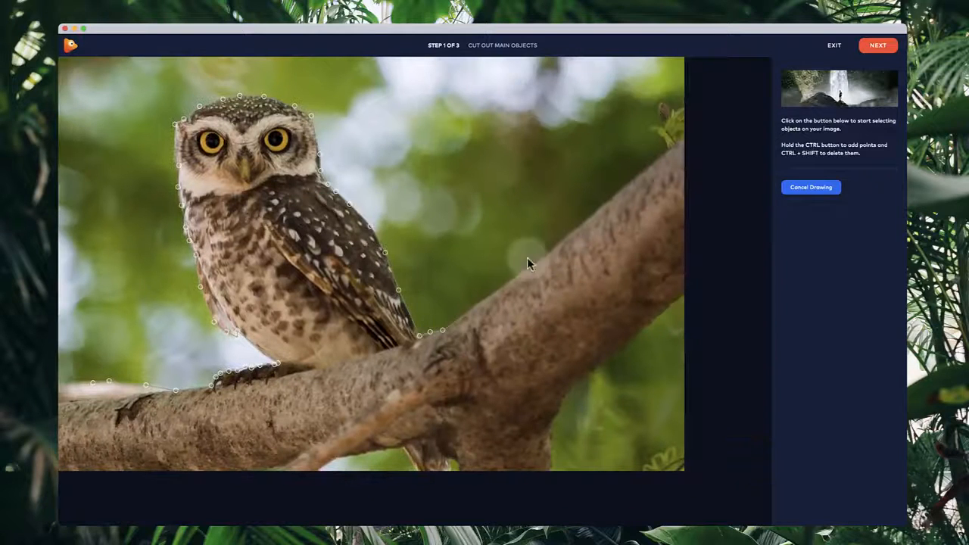
Carry the outline past the leaf and branch, along the photo's lower border, and close it at the starting point
click(666, 106)
click(691, 280)
click(692, 480)
click(454, 479)
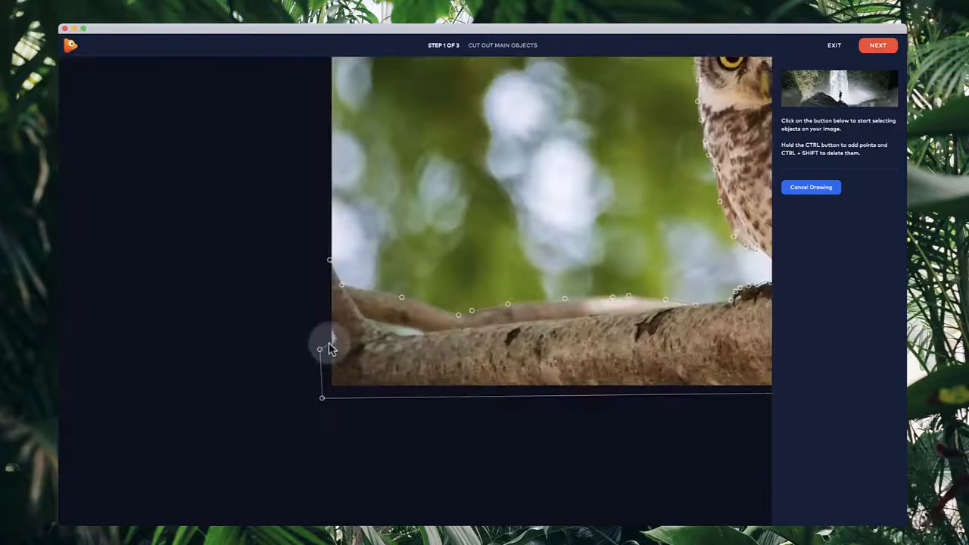
click(334, 338)
click(327, 322)
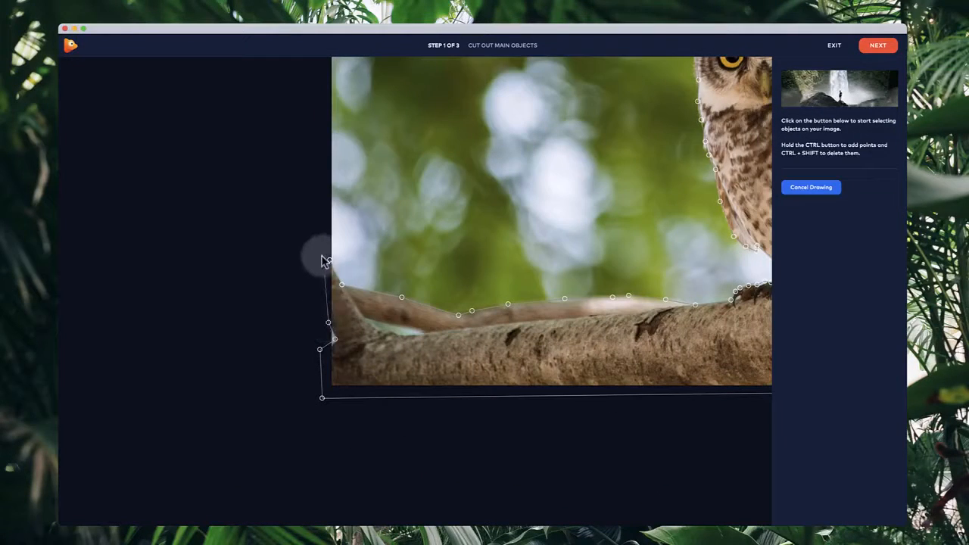
click(330, 261)
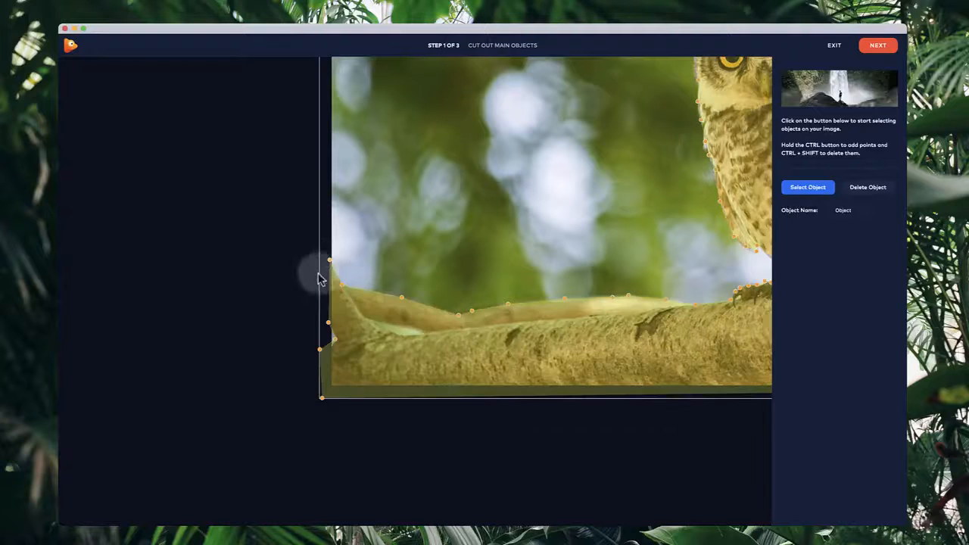
Add extra outline points on the cutout where the lower edge of the thick branch curves down to the photo's border
drag(482, 411, 371, 416)
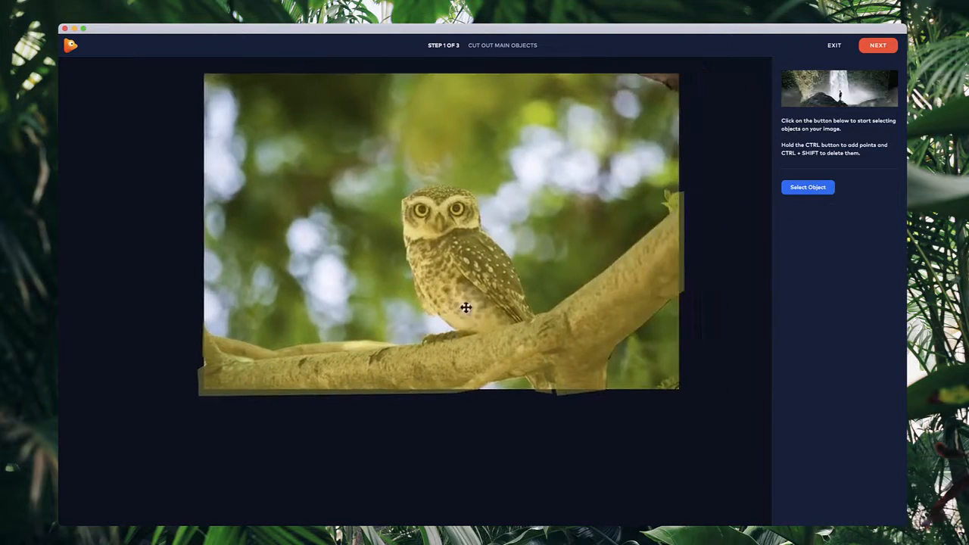
scroll(668, 335, up, 2)
click(632, 294)
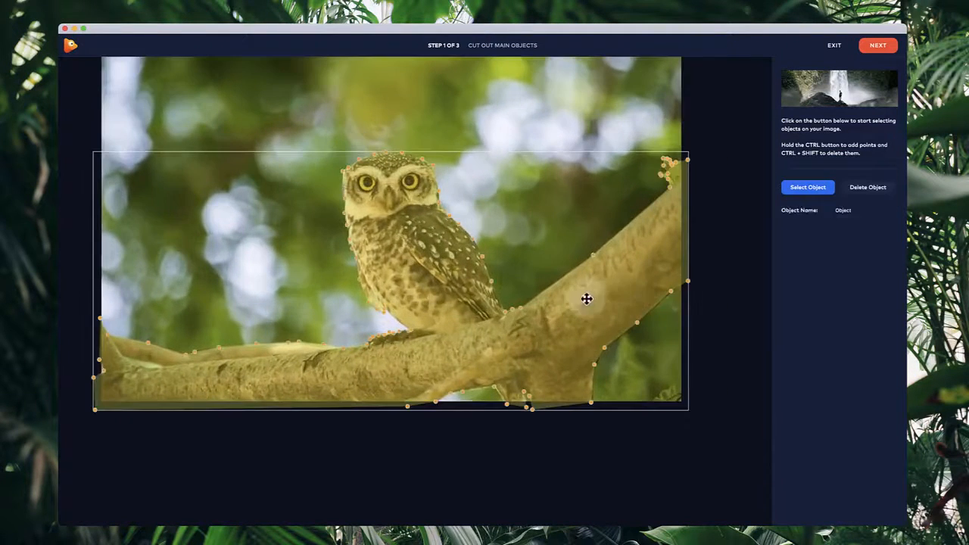
scroll(629, 335, up, 3)
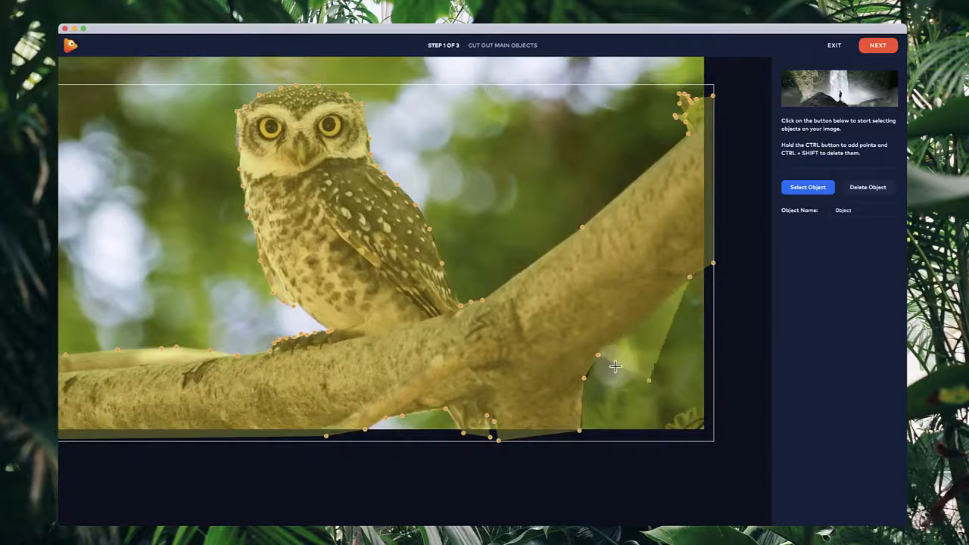
scroll(652, 315, up, 2)
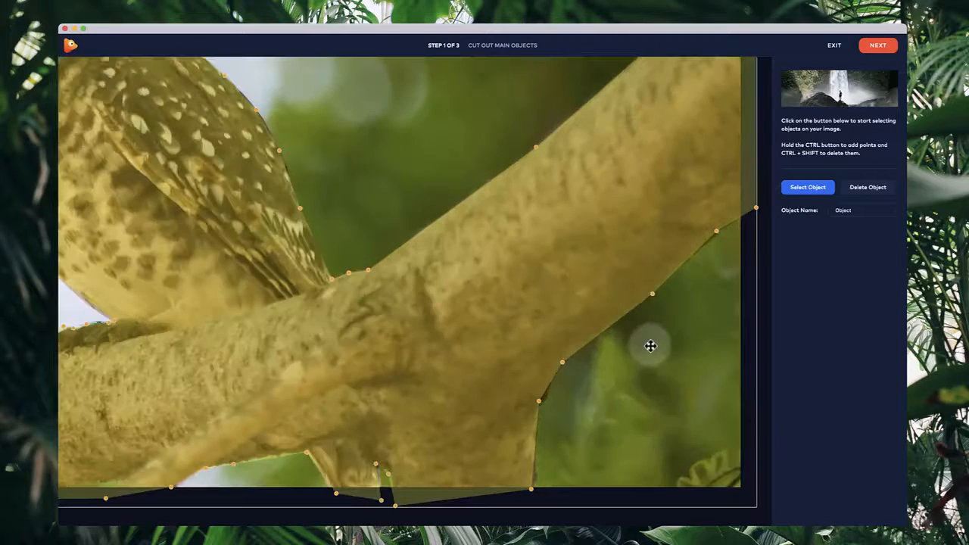
ctrl+click(548, 386)
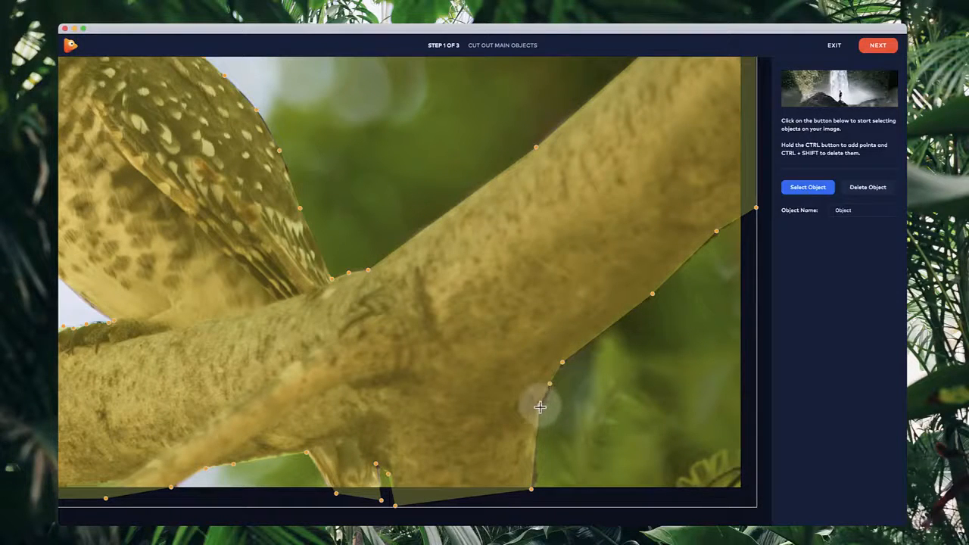
ctrl+click(539, 406)
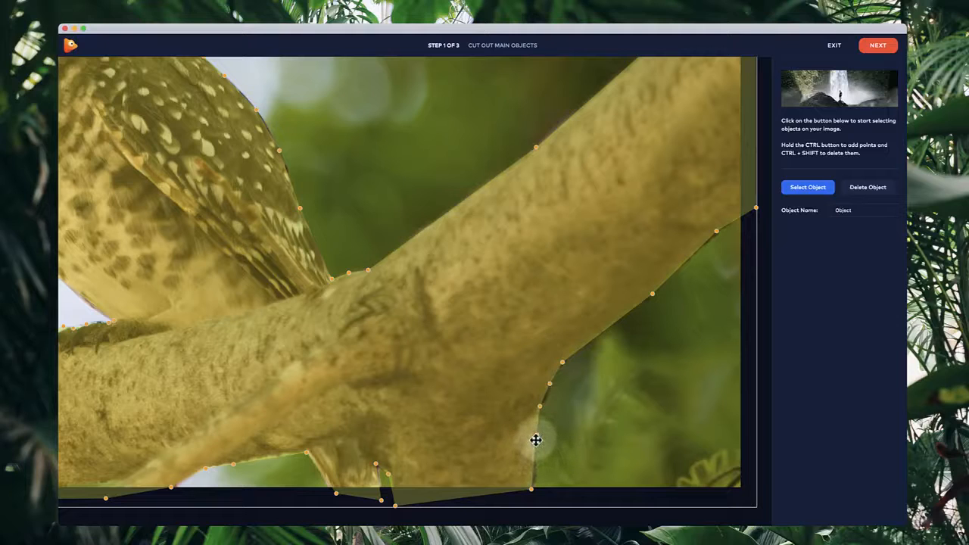
scroll(292, 333, down, 5)
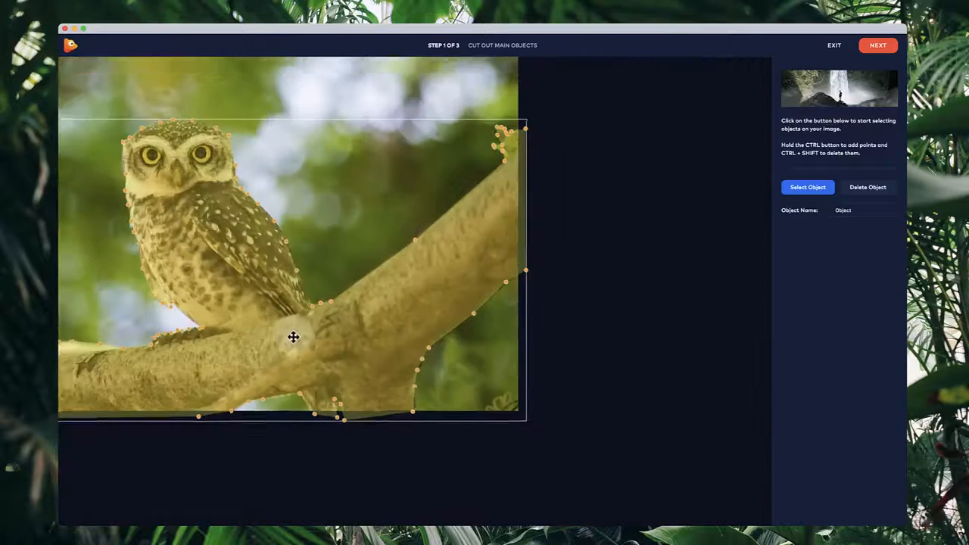
Name the cutout object Owl and continue past the background fill to the animation editor
double_click(865, 212)
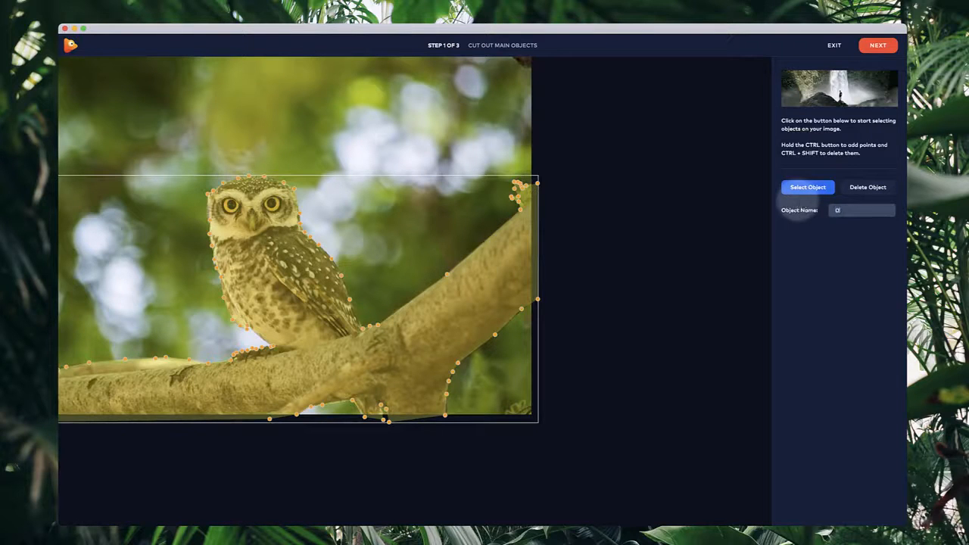
click(718, 225)
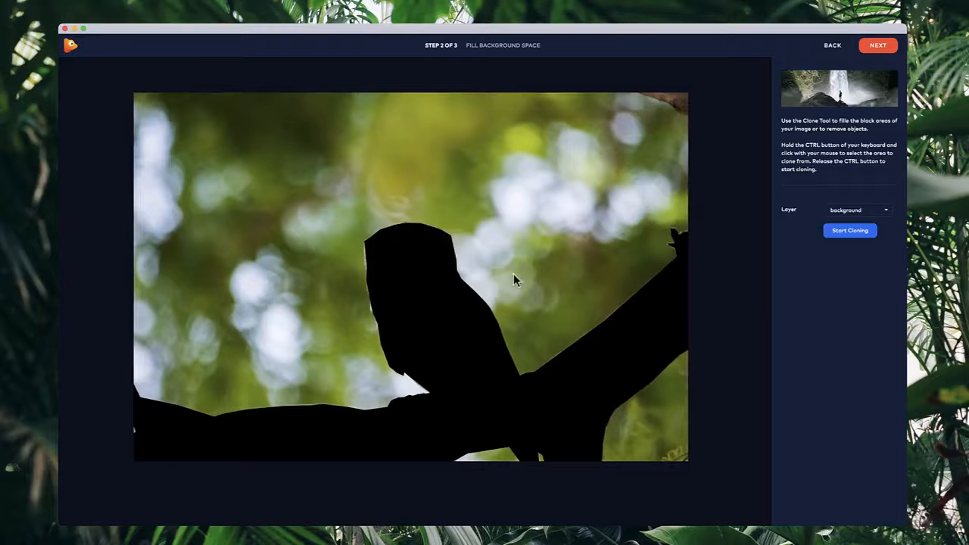
click(877, 45)
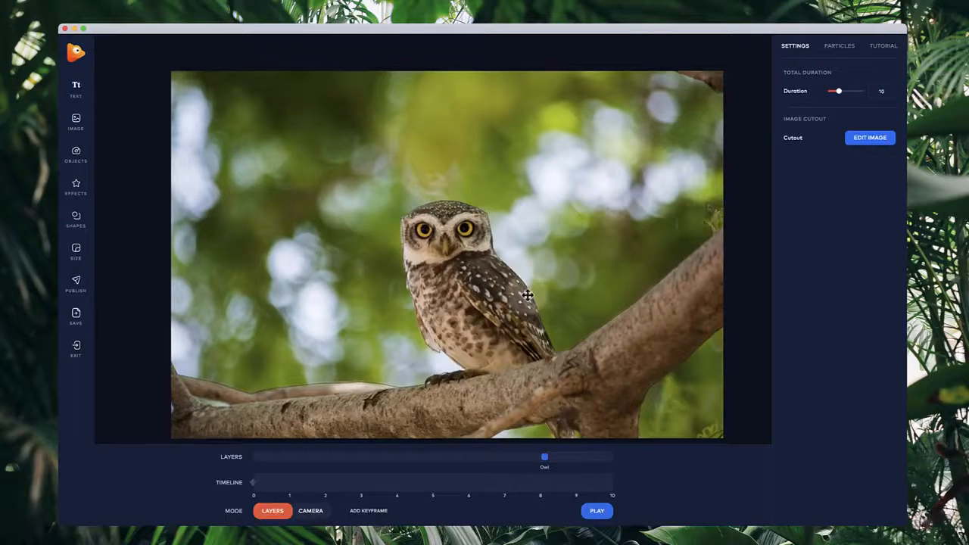
Move the Owl layer nearer the middle of the layer depth track and shift the camera slightly toward the upper left
drag(544, 457, 459, 457)
click(313, 511)
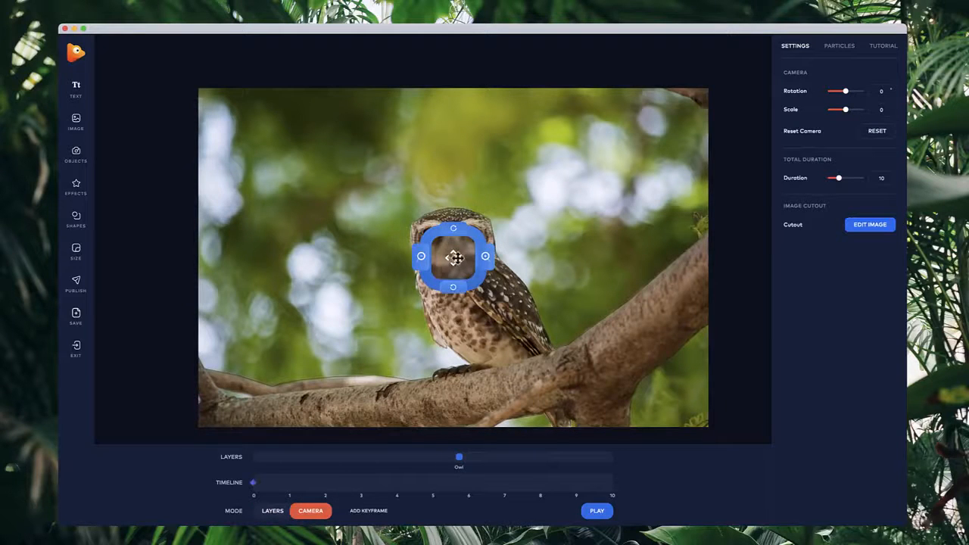
drag(541, 323, 449, 251)
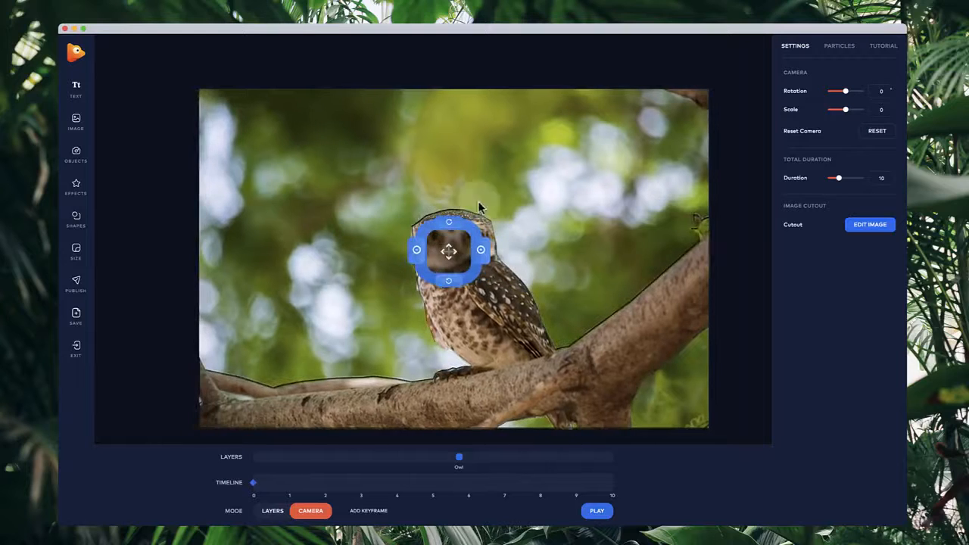
Reopen the image cutout, advance to filling the background space, and start cloning on the background layer
click(867, 226)
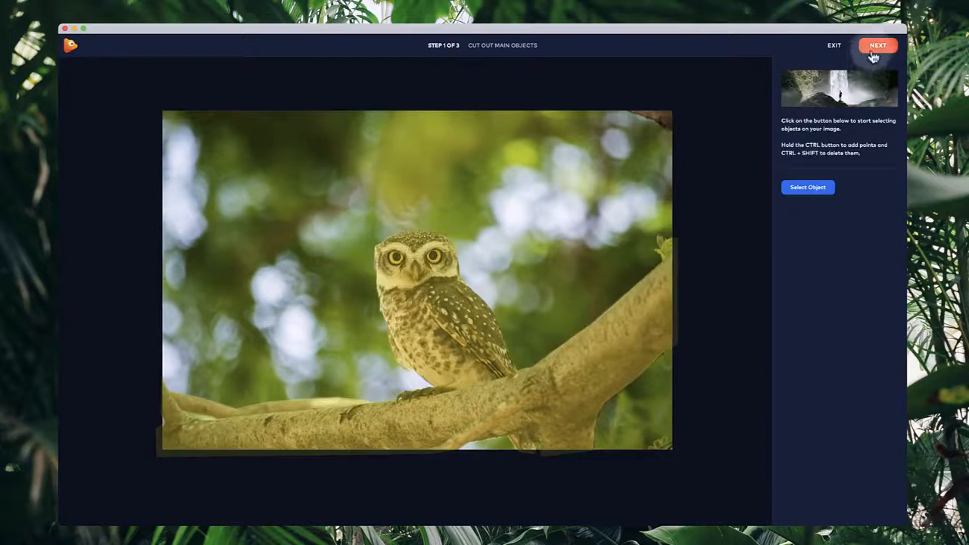
click(875, 45)
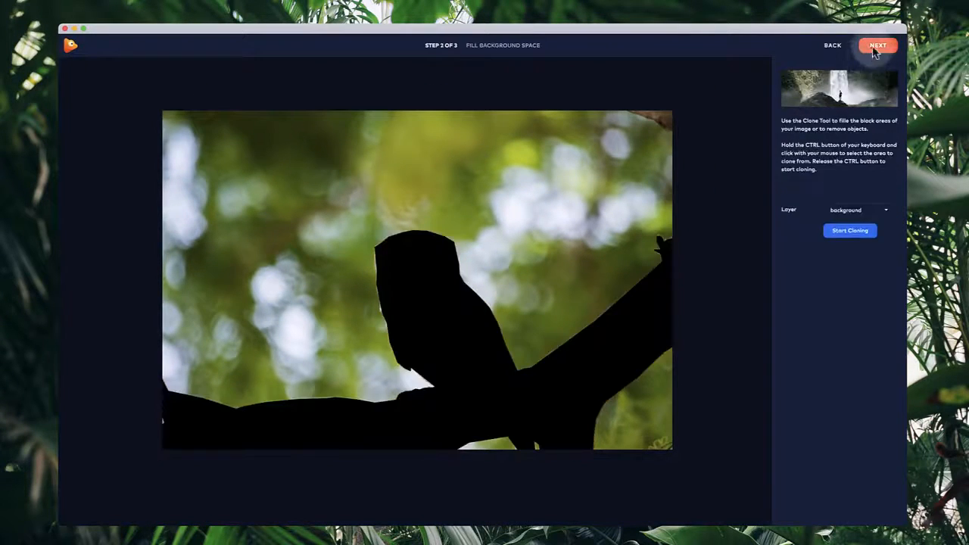
click(848, 232)
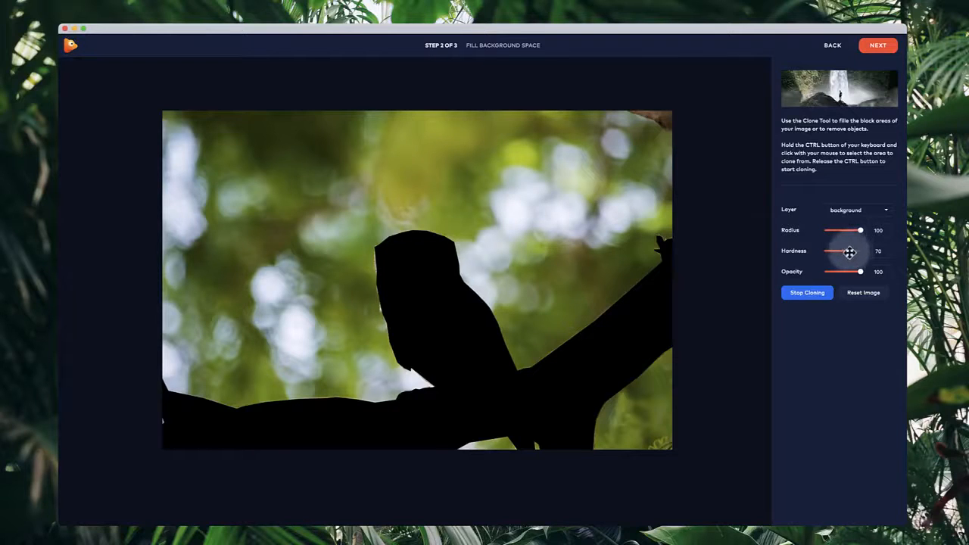
Clone the blurred foliage beside the owl's head over the black owl silhouette
ctrl+click(505, 257)
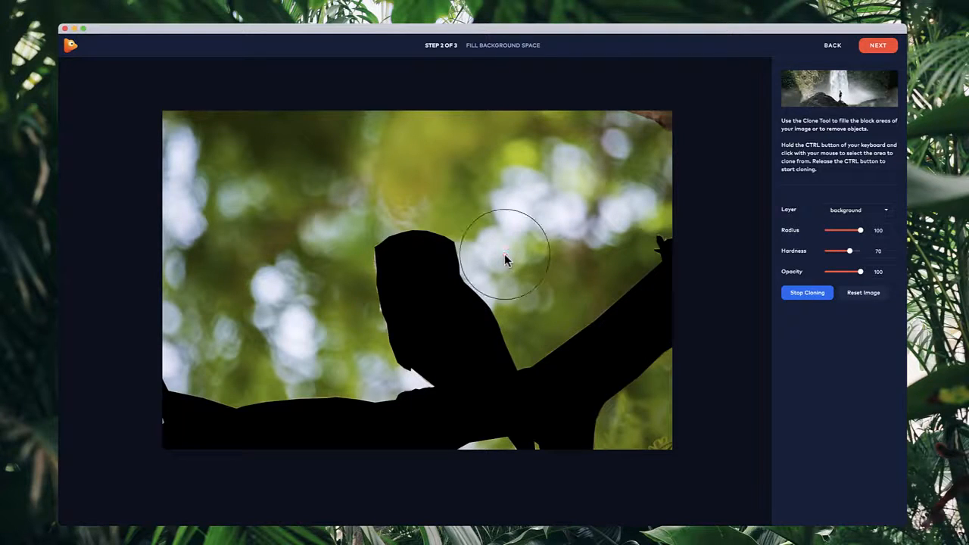
mouse_move(514, 256)
mouse_down()
mouse_move(432, 306)
mouse_move(475, 278)
mouse_up()
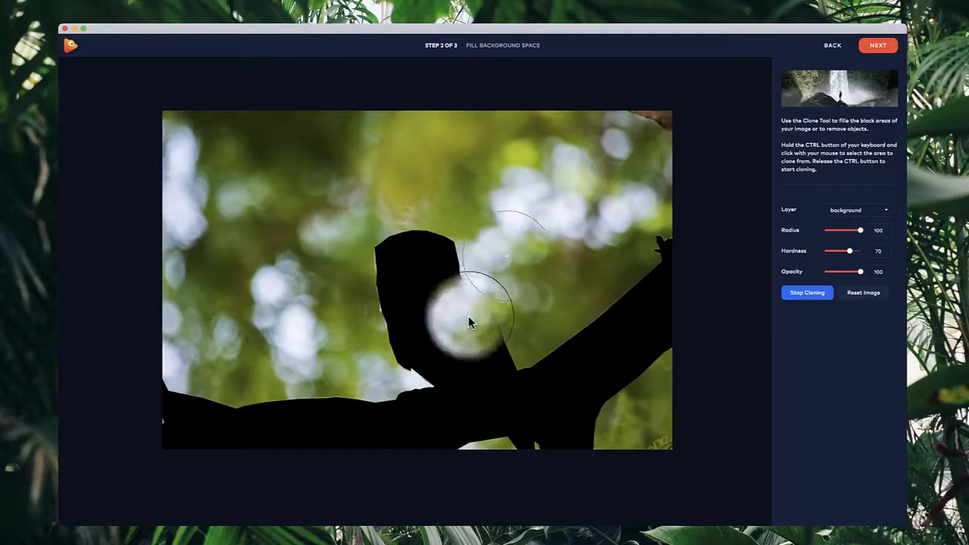
mouse_move(460, 296)
mouse_down()
mouse_move(434, 254)
mouse_move(400, 264)
mouse_move(391, 297)
mouse_move(417, 353)
mouse_move(450, 358)
mouse_move(565, 318)
mouse_move(538, 298)
mouse_move(533, 271)
mouse_move(528, 306)
mouse_up()
Clone the bright blurred background above the branch over the black branch area in the photo's lower-left corner
ctrl+click(287, 340)
mouse_move(288, 404)
mouse_down()
mouse_move(306, 433)
mouse_move(220, 428)
mouse_up()
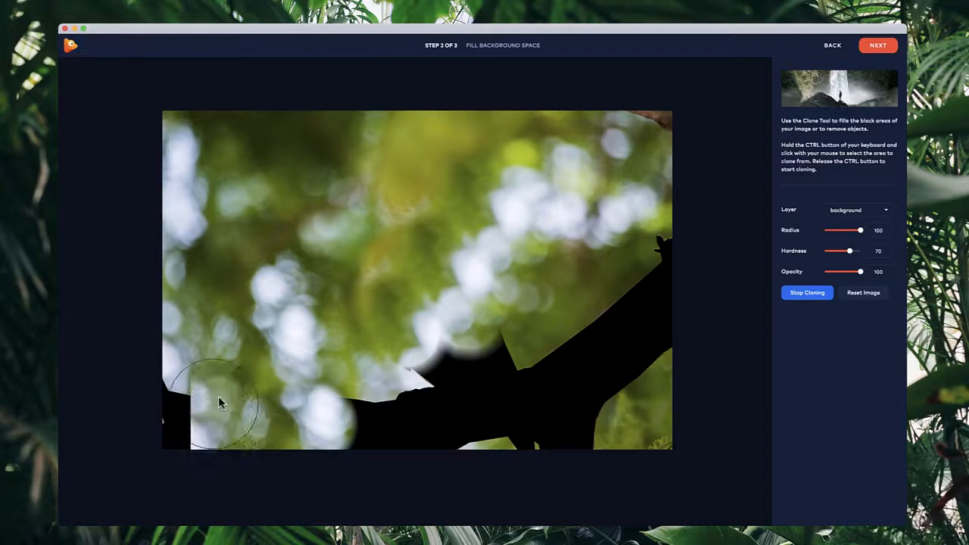
mouse_move(225, 335)
mouse_down()
mouse_move(184, 429)
mouse_move(173, 402)
mouse_move(267, 474)
mouse_move(231, 392)
mouse_move(182, 385)
mouse_up()
Resample the bright background above the branch and clone it over the black area below the owl's feet
mouse_move(363, 423)
mouse_down()
mouse_move(434, 385)
mouse_move(375, 415)
mouse_up()
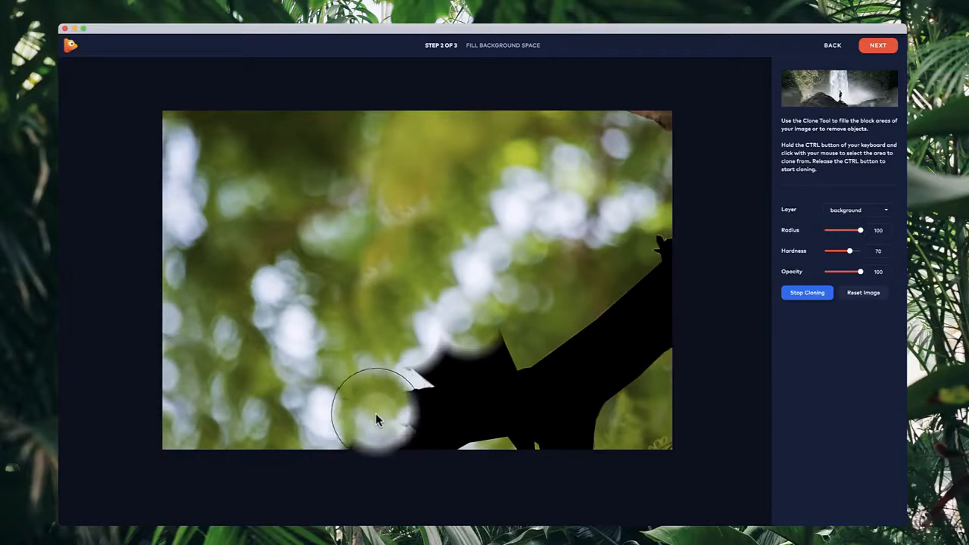
ctrl+click(269, 392)
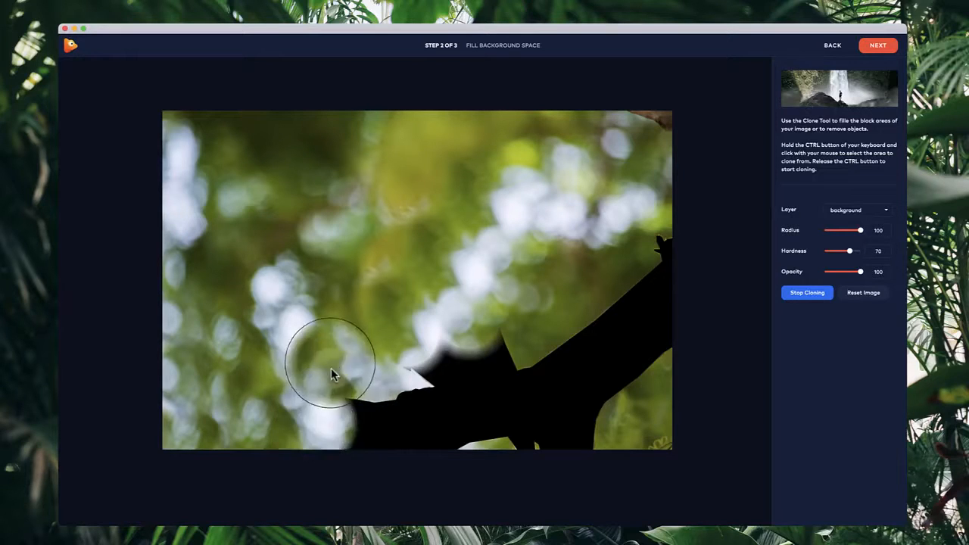
ctrl+click(288, 350)
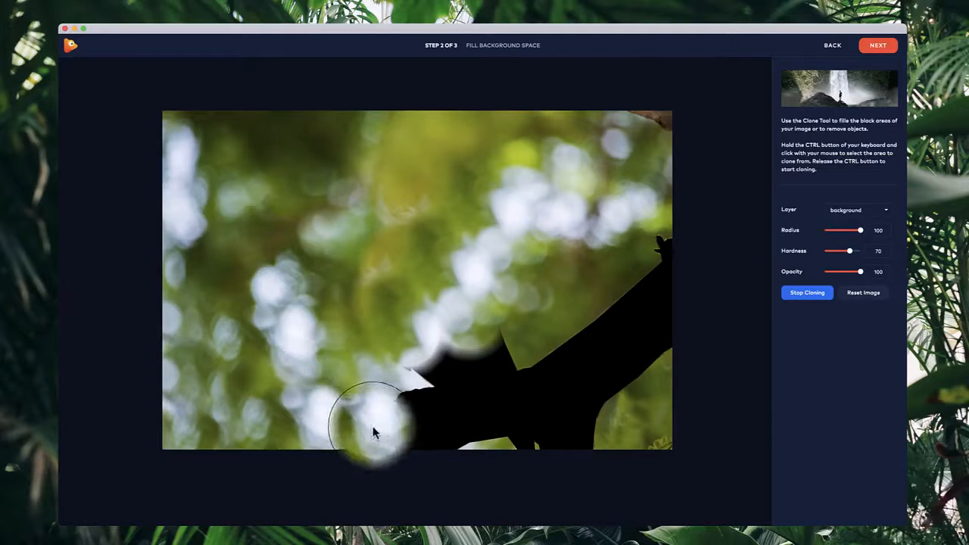
drag(368, 420, 405, 418)
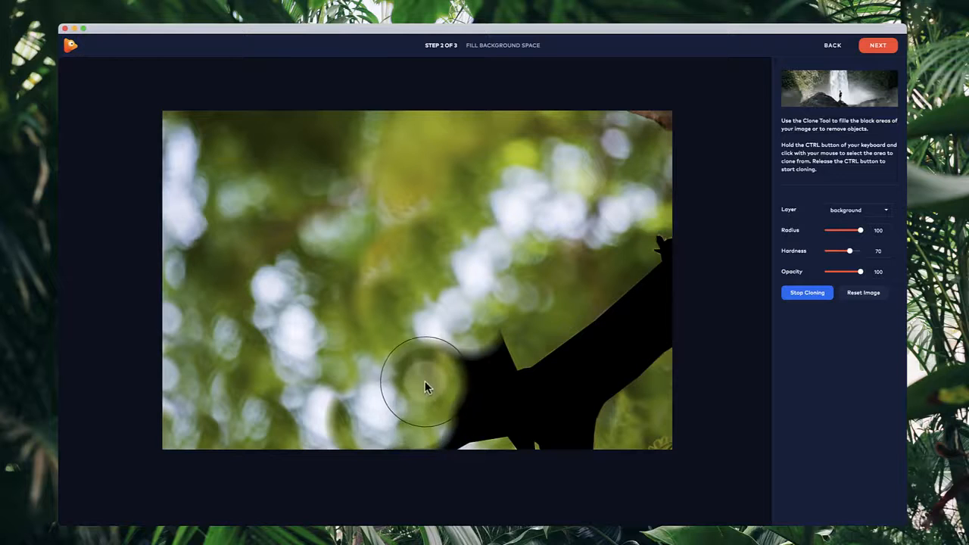
Clone blurred background over the remaining black area of the thick branch on the photo's right half
scroll(425, 379, down, 3)
drag(439, 385, 557, 361)
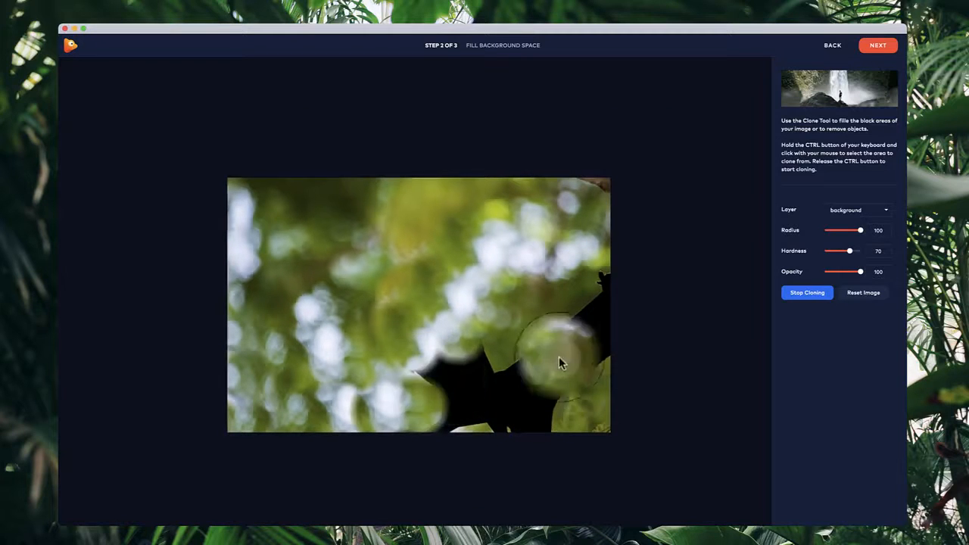
scroll(557, 361, up, 2)
mouse_move(558, 318)
mouse_down()
mouse_move(619, 380)
mouse_move(572, 422)
mouse_move(340, 282)
mouse_move(383, 399)
mouse_move(523, 467)
mouse_up()
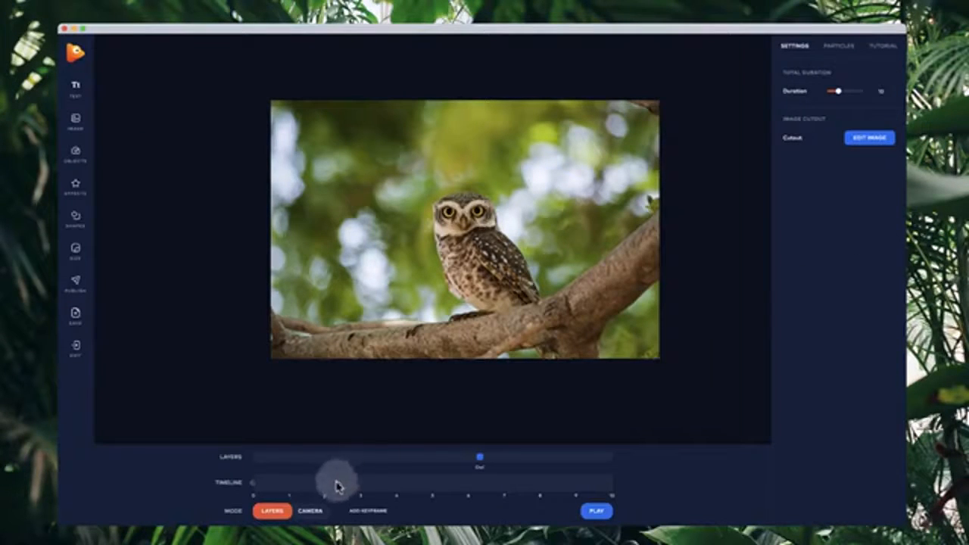
Shift and zoom the camera to test the depth between the owl cutout and its background
click(322, 513)
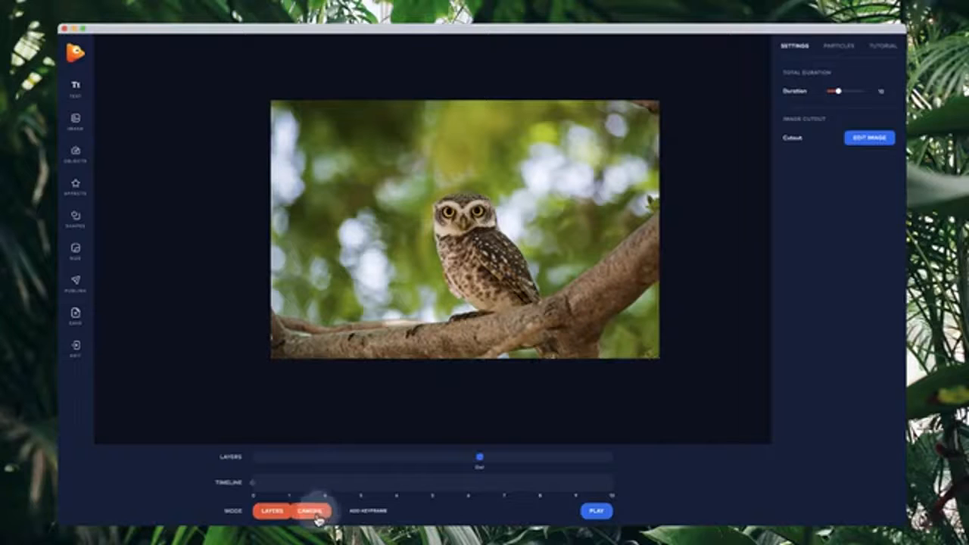
scroll(501, 233, up, 5)
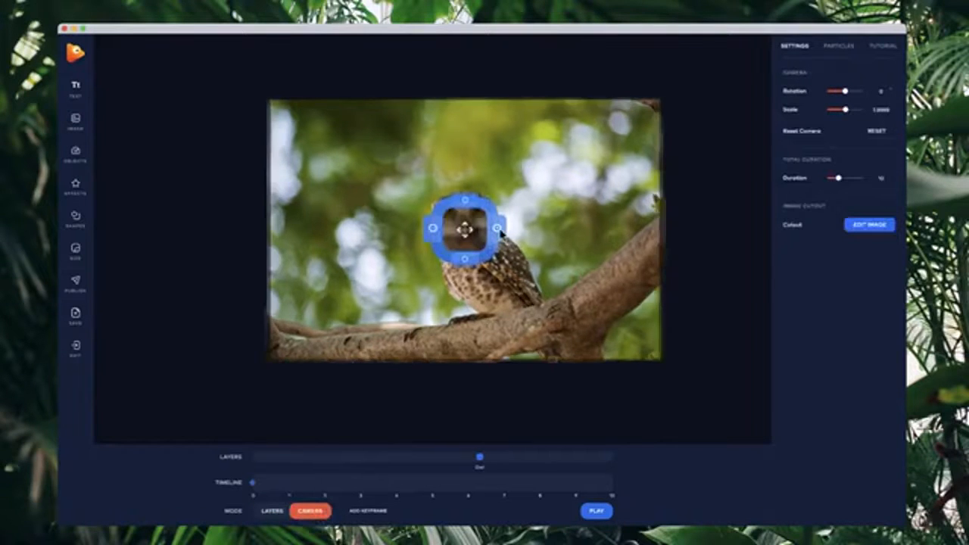
drag(465, 227, 452, 284)
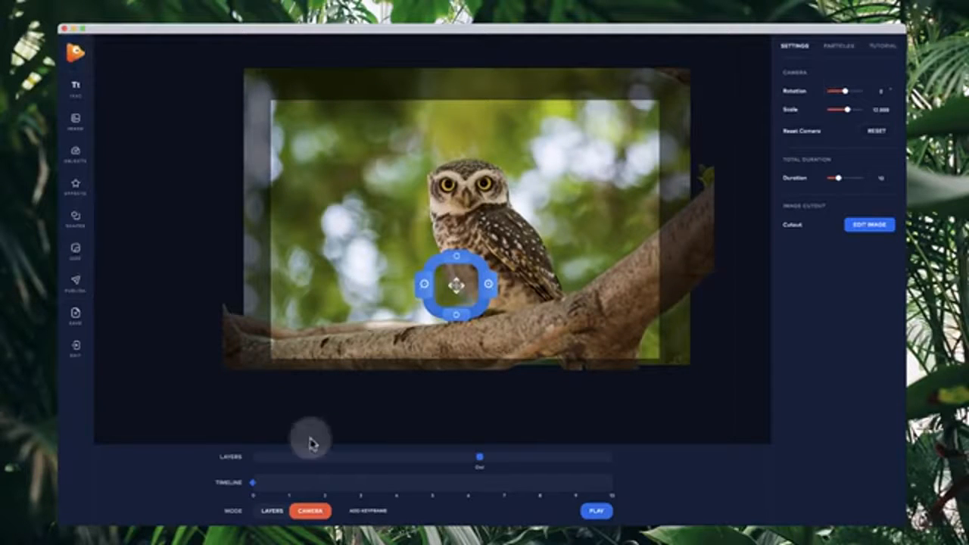
click(272, 516)
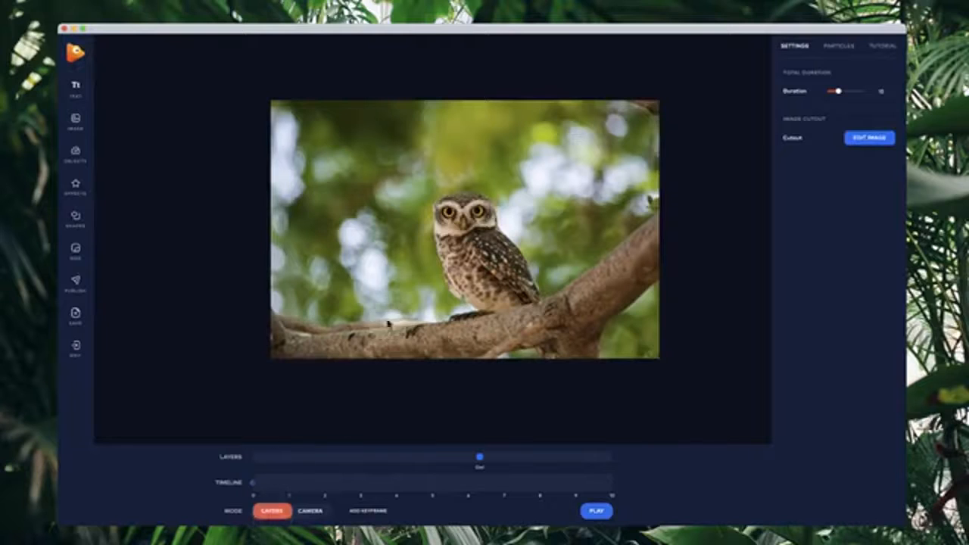
Add a white text reading ZOO, widen its letter spacing to about 46, and place it beside the owl
click(86, 95)
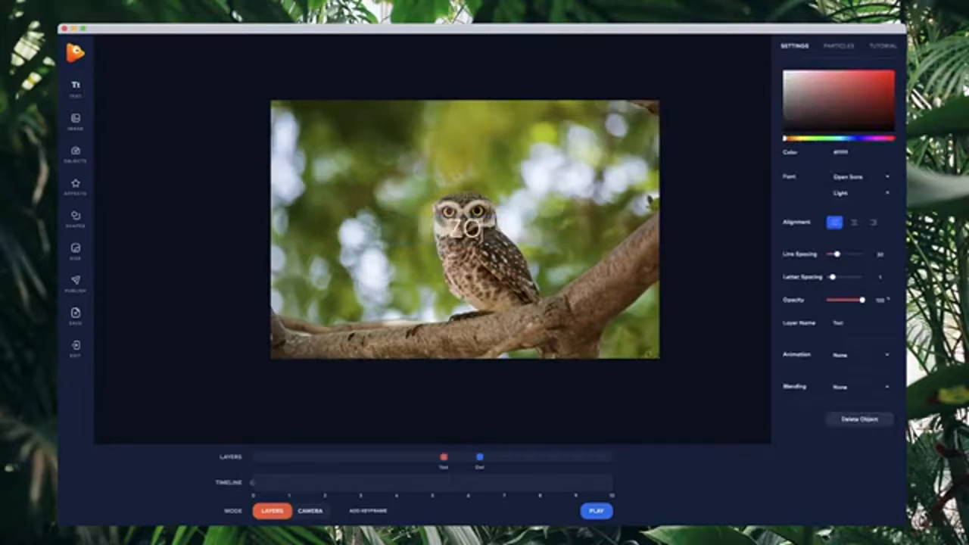
drag(832, 277, 847, 278)
click(725, 262)
drag(464, 225, 394, 231)
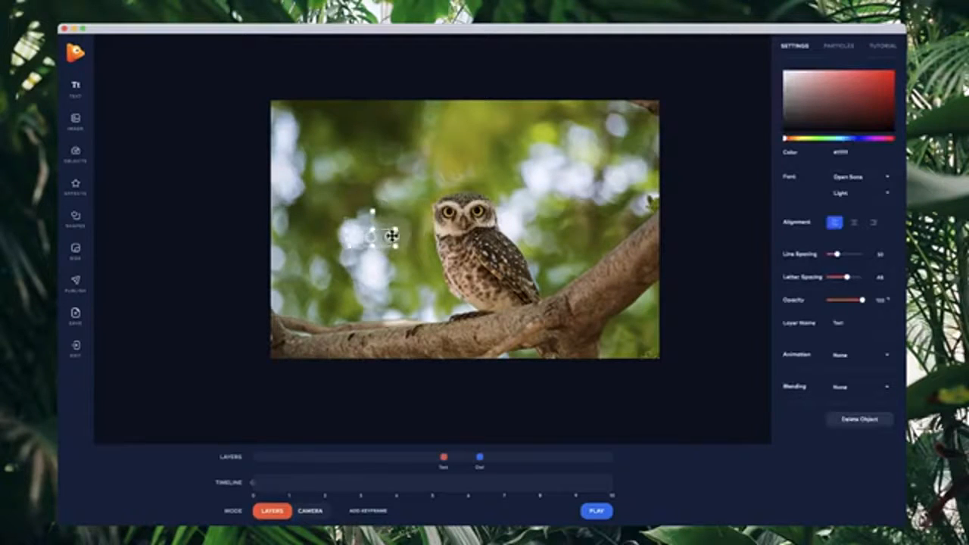
Add a second text reading NOW OPEN, widen its letter spacing slightly, and place it directly beneath ZOO
click(75, 87)
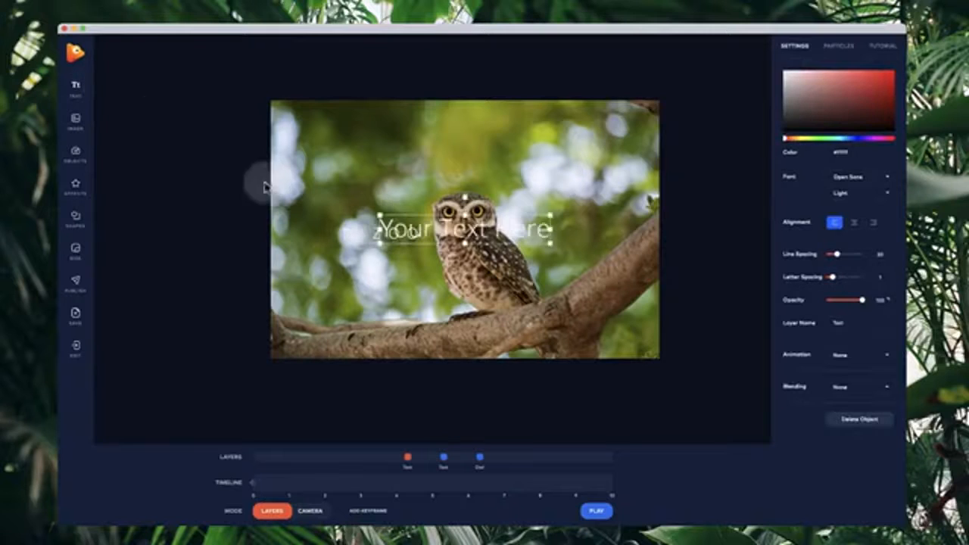
double_click(528, 227)
text(NOW)
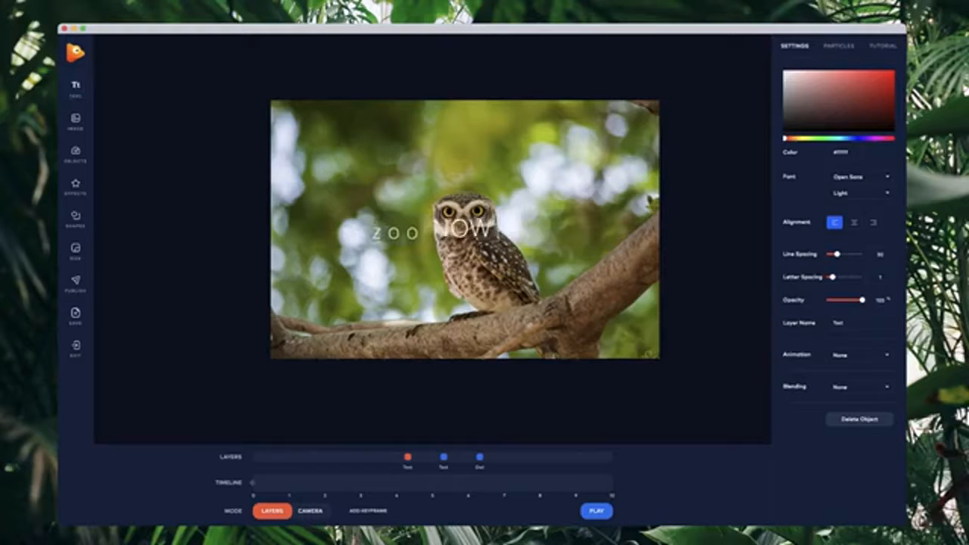
text( OPEN)
click(621, 208)
click(528, 217)
drag(532, 214, 384, 250)
scroll(431, 240, up, 3)
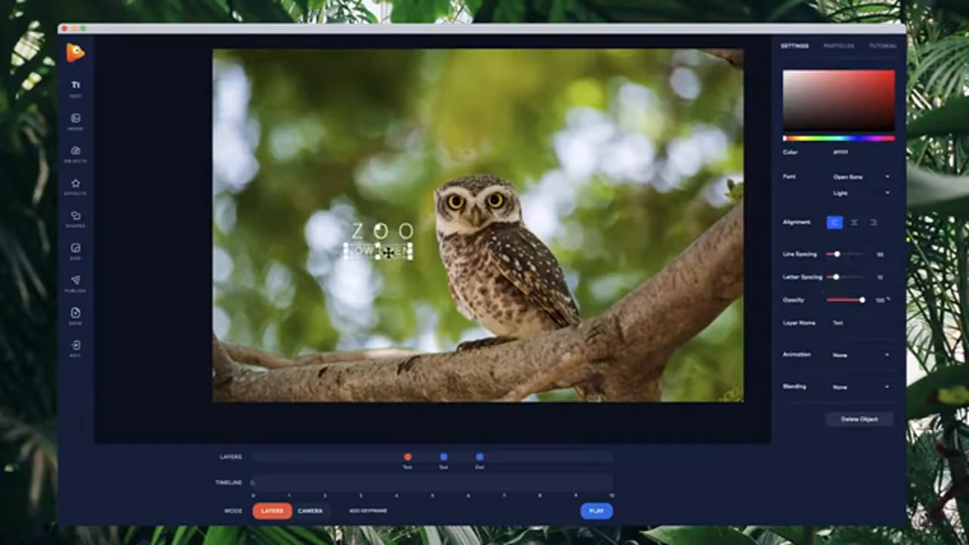
click(395, 301)
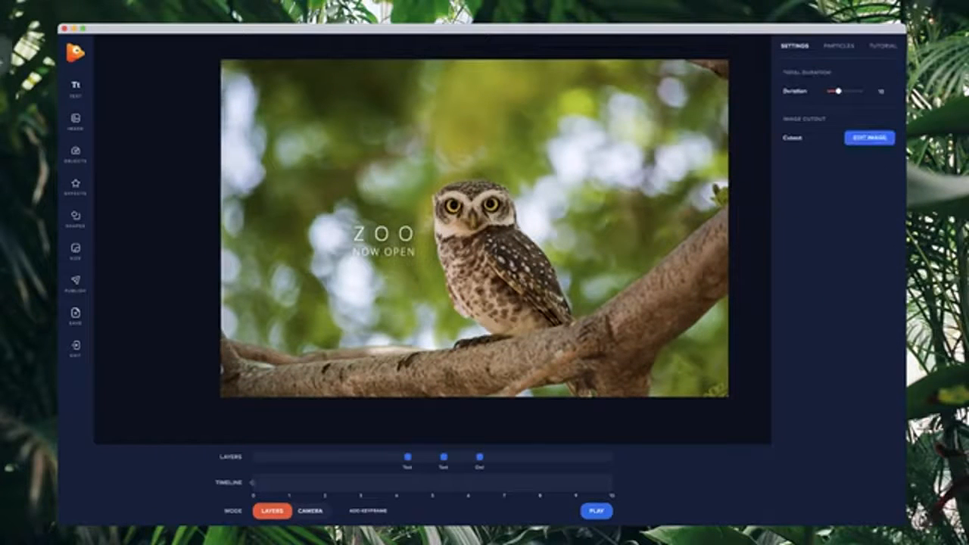
Add the blue animated butterfly effect, shrink it, and place it on the branch in front of the owl
click(74, 197)
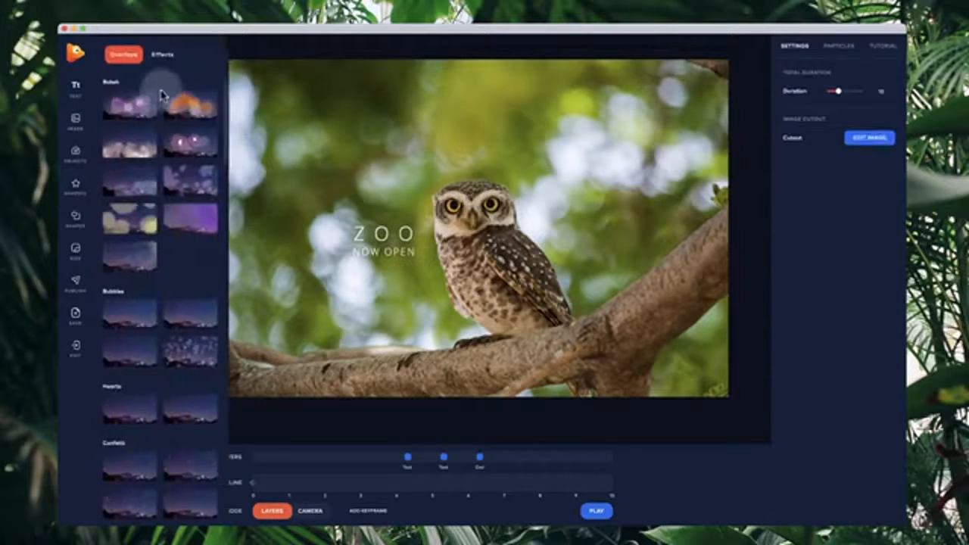
click(162, 54)
click(130, 164)
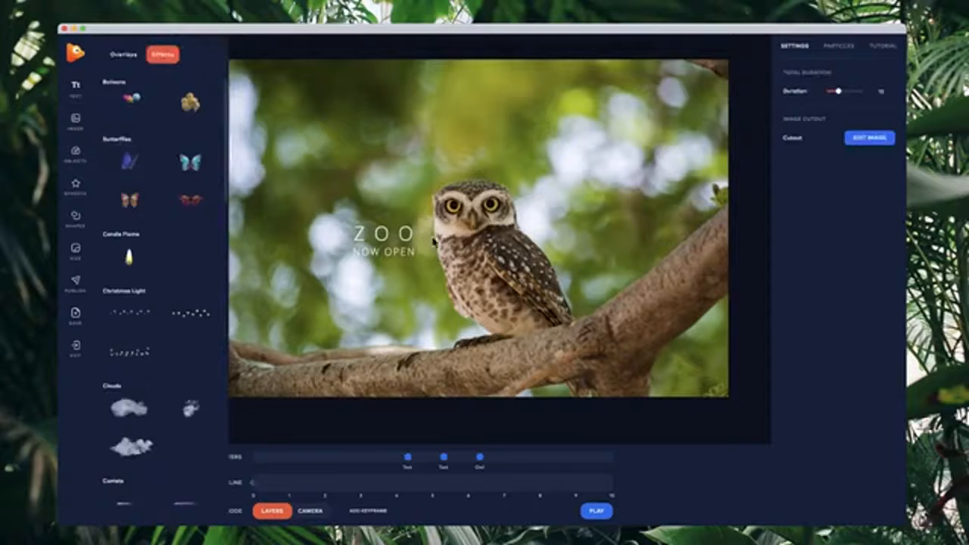
drag(728, 85, 327, 307)
click(279, 340)
drag(285, 344, 382, 360)
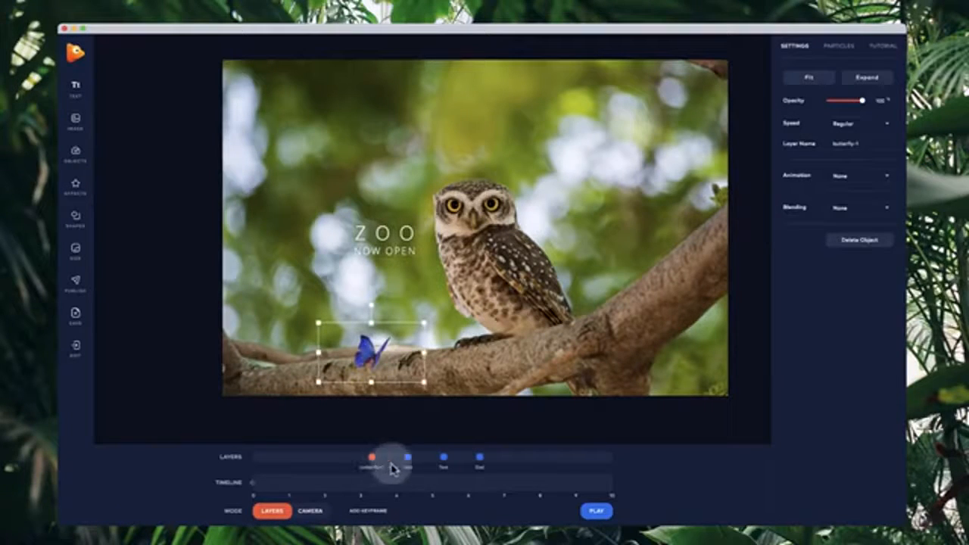
Shift the camera in several directions to test how the butterfly and texts separate from the owl
click(315, 513)
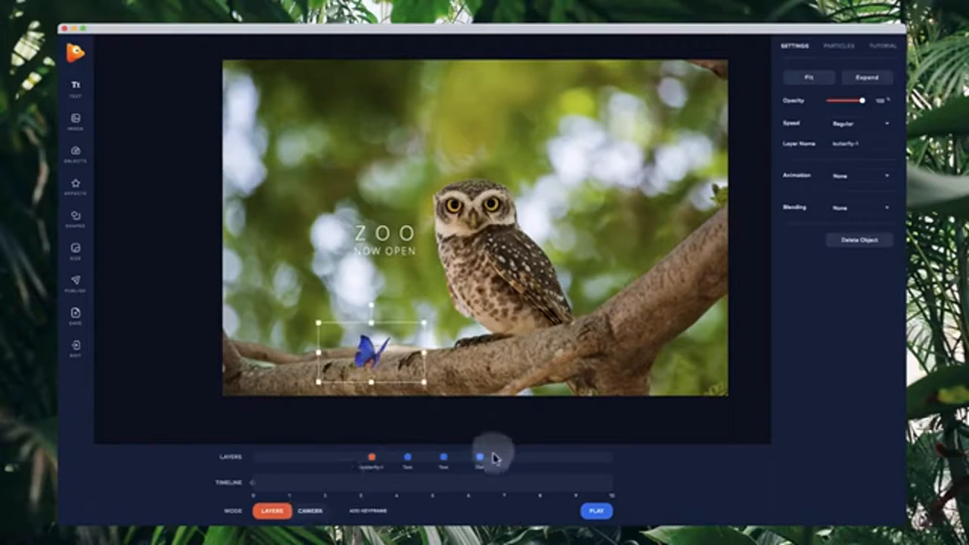
click(321, 513)
drag(480, 226, 329, 338)
click(457, 324)
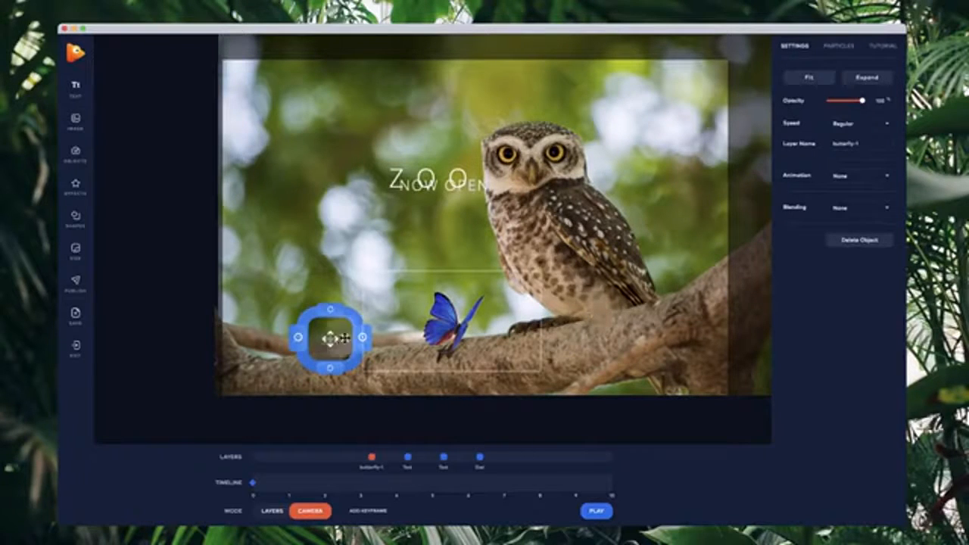
drag(337, 372, 403, 428)
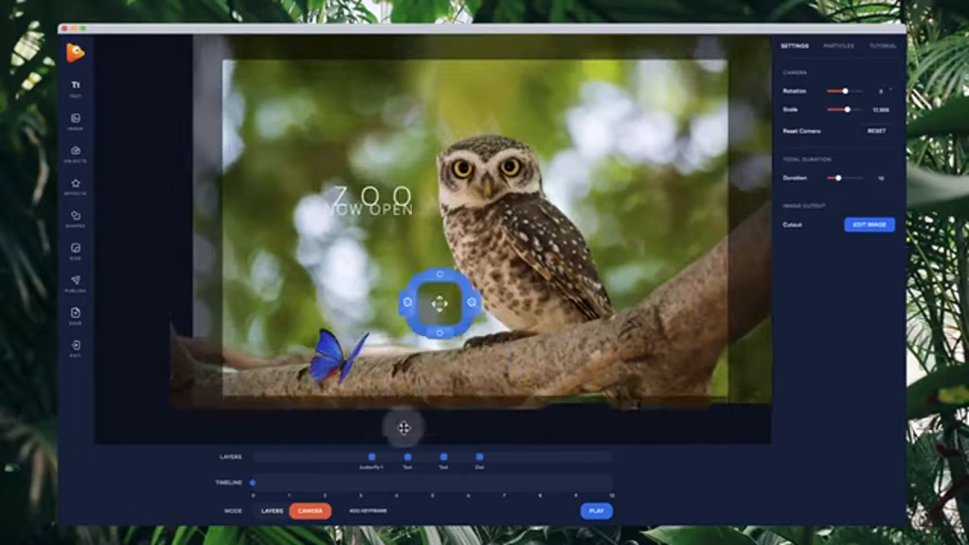
Move the butterfly layer to the same depth as the owl layer and check it with a camera shift
drag(369, 457, 464, 457)
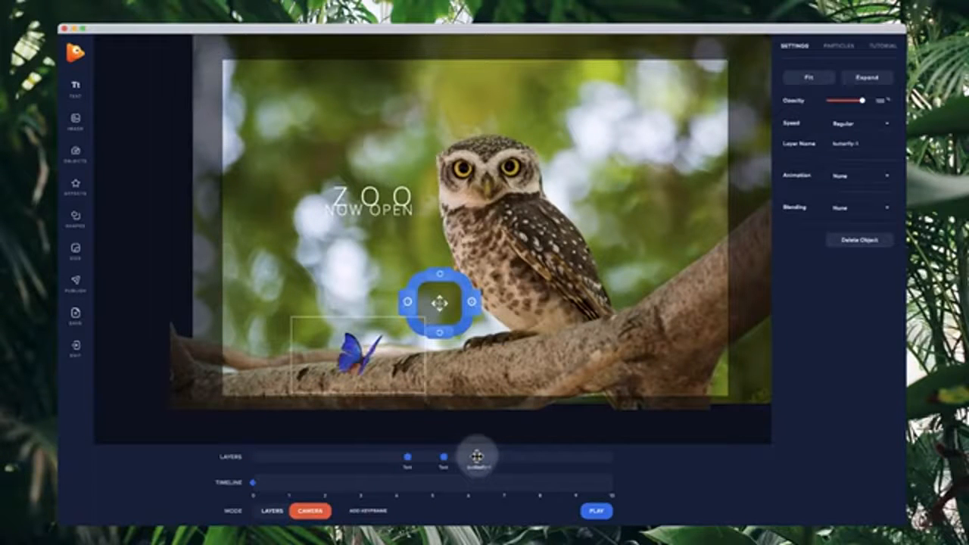
drag(477, 456, 479, 457)
drag(439, 303, 445, 331)
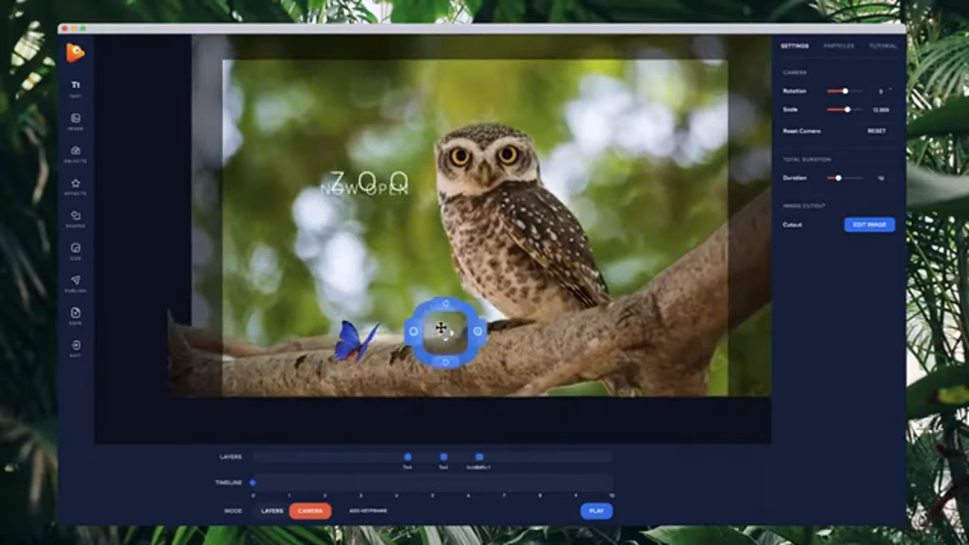
click(481, 456)
mouse_move(498, 457)
mouse_down()
mouse_move(559, 467)
mouse_move(492, 472)
mouse_up()
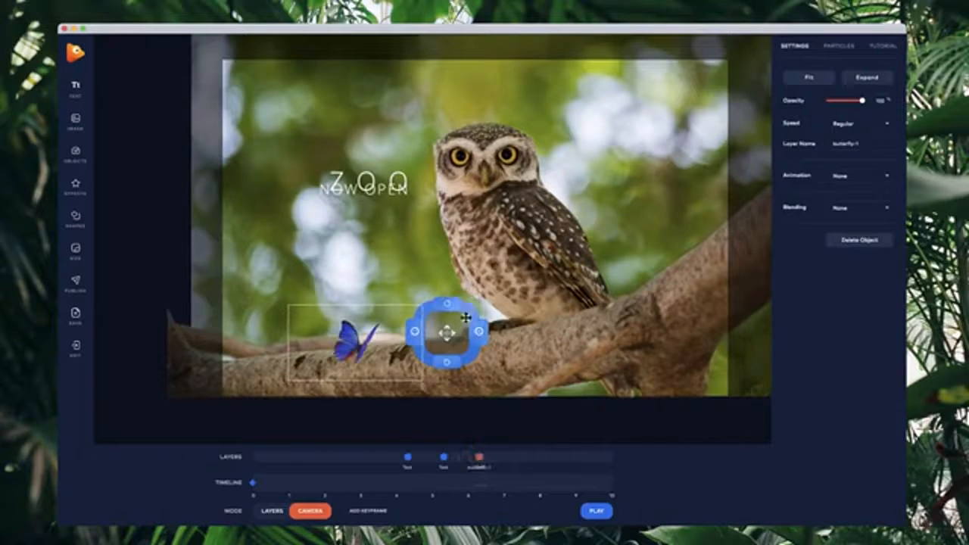
Move the NOW OPEN layer to the same depth as the ZOO layer and check them by shifting the camera
drag(405, 458, 435, 458)
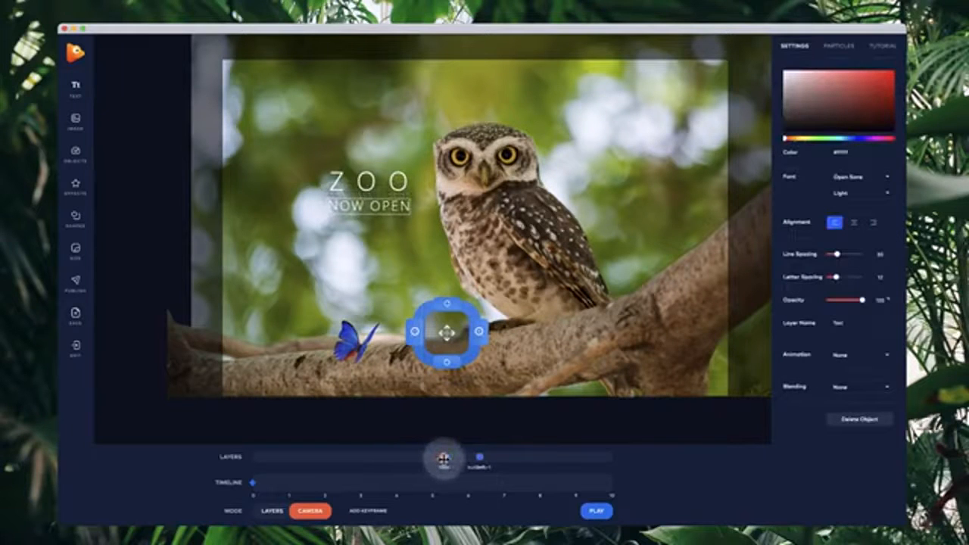
drag(441, 458, 443, 457)
mouse_move(478, 331)
mouse_down()
mouse_move(508, 292)
mouse_move(538, 289)
mouse_up()
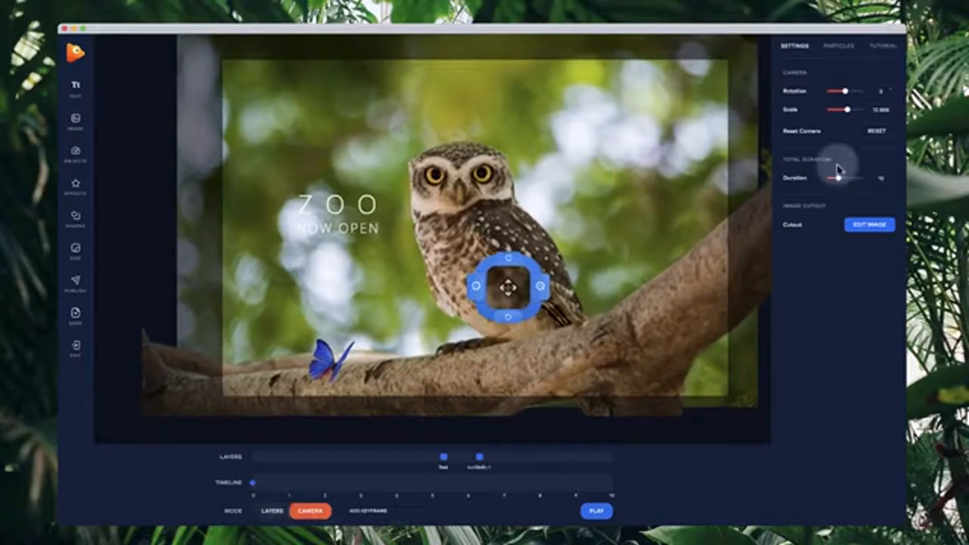
Reset the camera, then zoom it in slightly on the scene
click(876, 133)
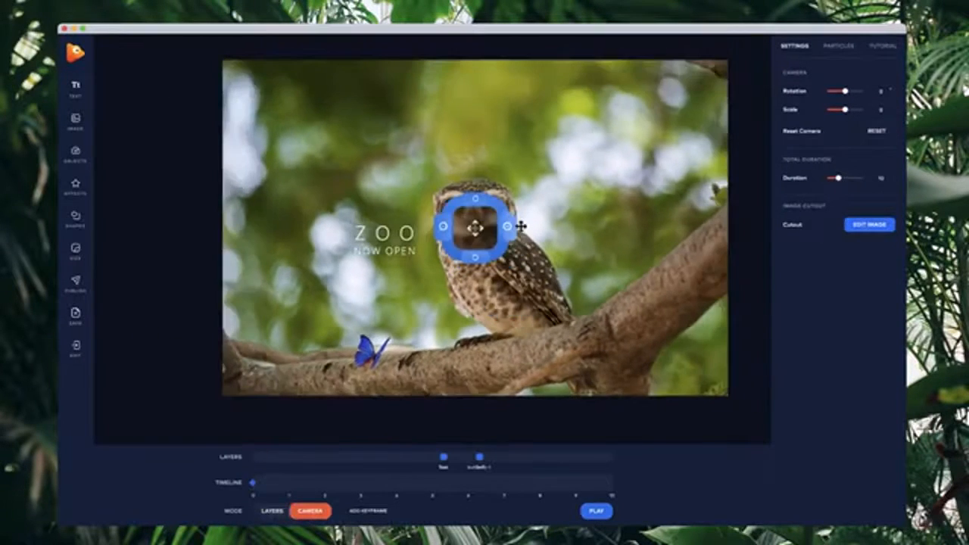
drag(507, 229, 507, 227)
Turn on green leaf particles with size 41 and blur 37
click(840, 51)
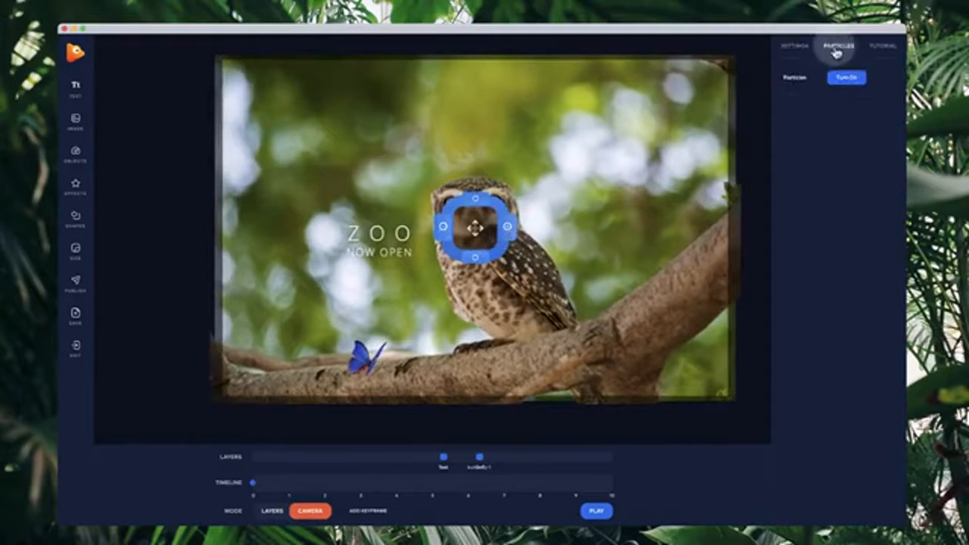
click(849, 78)
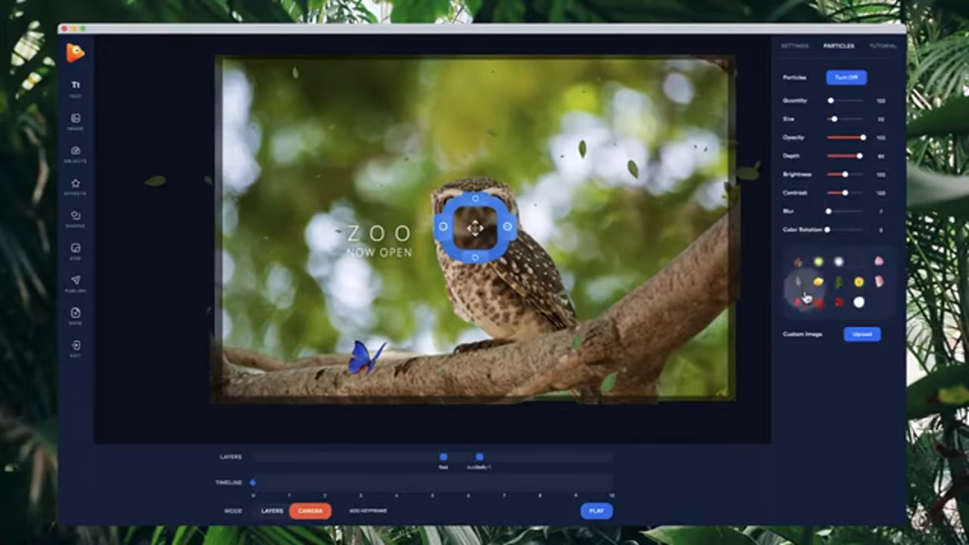
drag(834, 122, 841, 121)
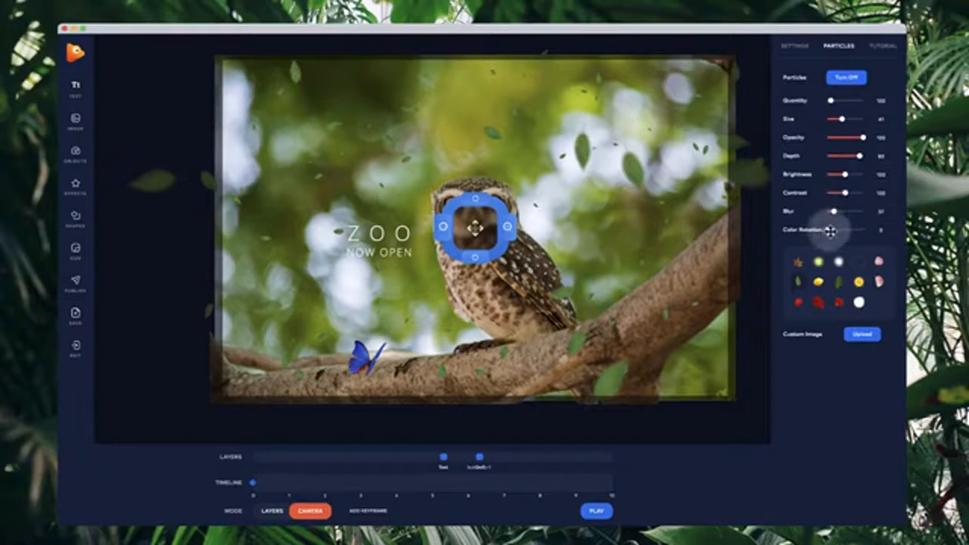
drag(874, 238, 742, 238)
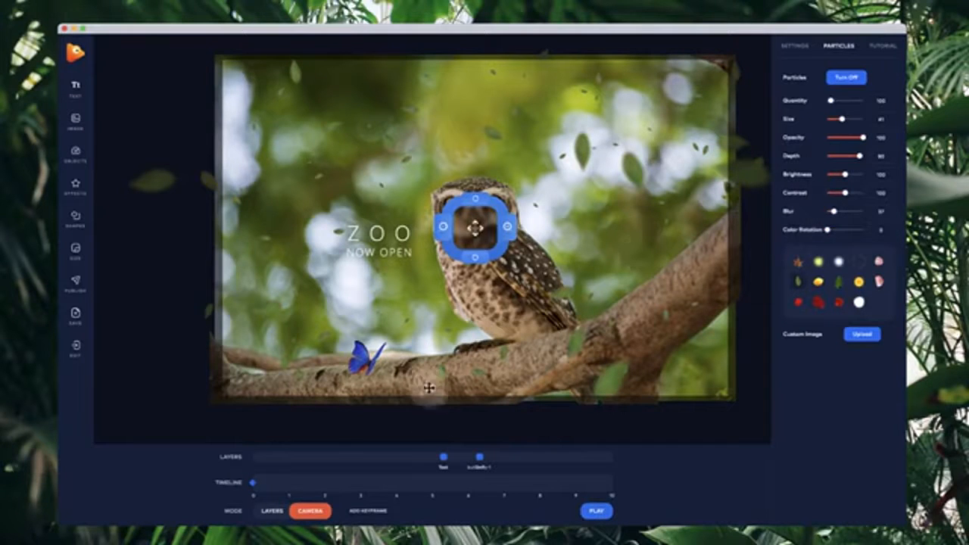
Tilt the camera slightly and shift it towards the owl's body as the starting view
drag(508, 227, 515, 239)
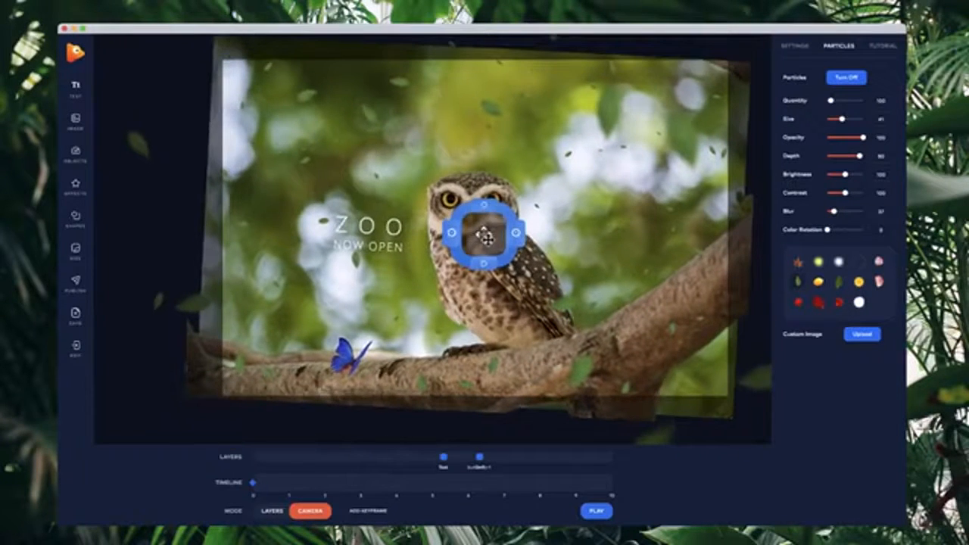
drag(485, 236, 493, 246)
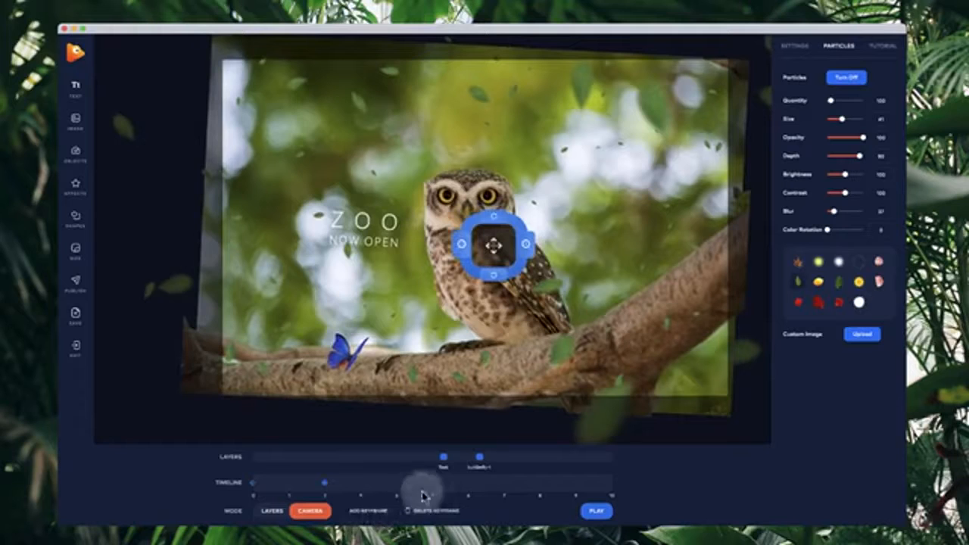
Set a camera keyframe at 5 seconds that zooms in and moves the view towards the ZOO text
click(436, 486)
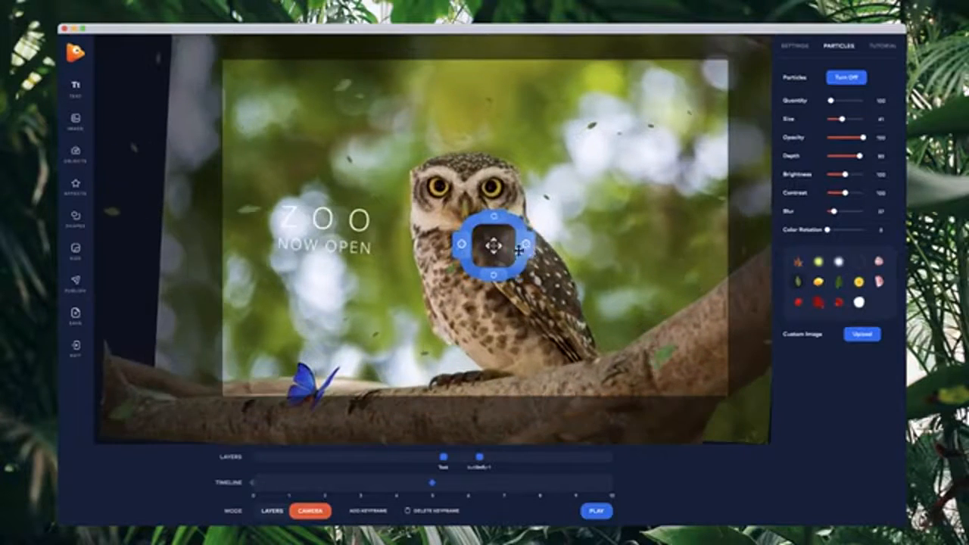
drag(490, 246, 456, 242)
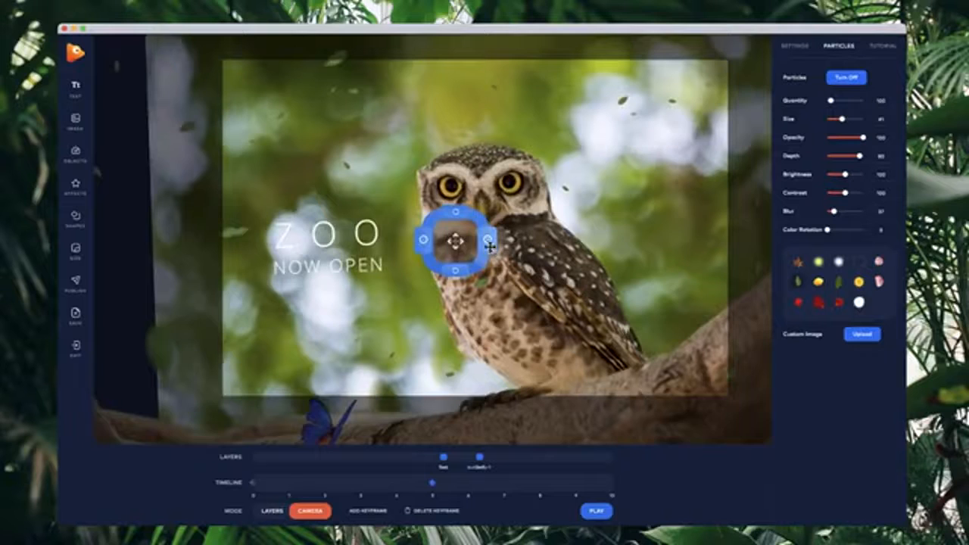
drag(433, 252, 428, 254)
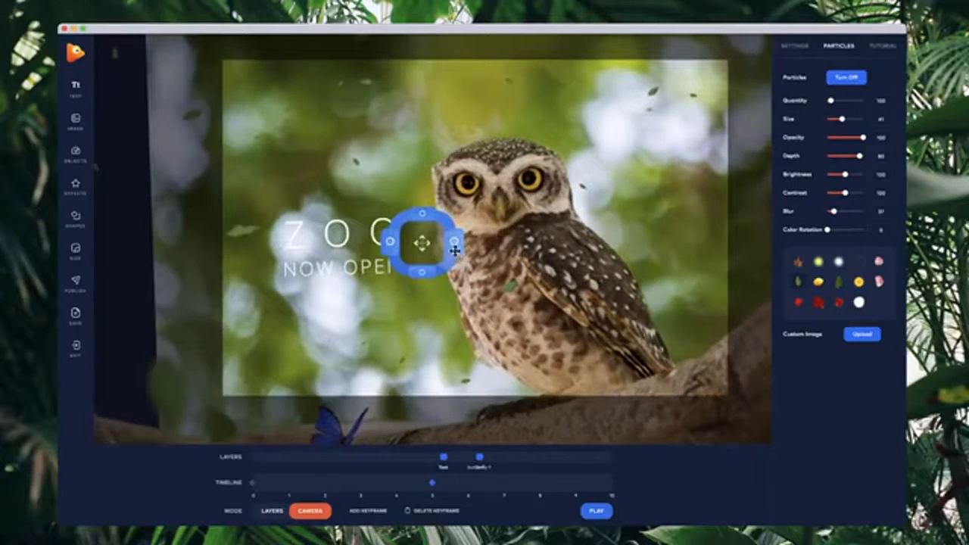
Increase the leaf particle size to 100 and preview the camera animation
drag(842, 120, 868, 124)
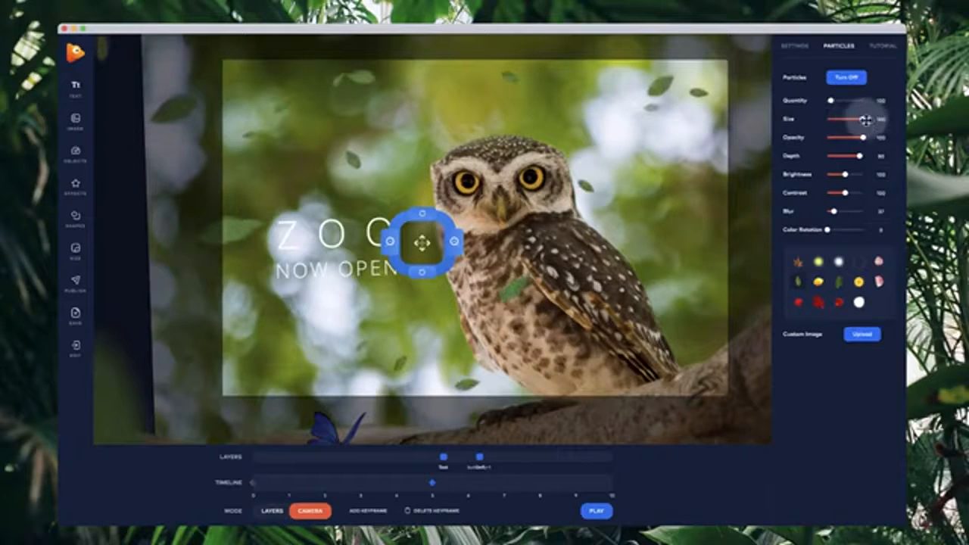
click(255, 485)
click(432, 482)
click(591, 512)
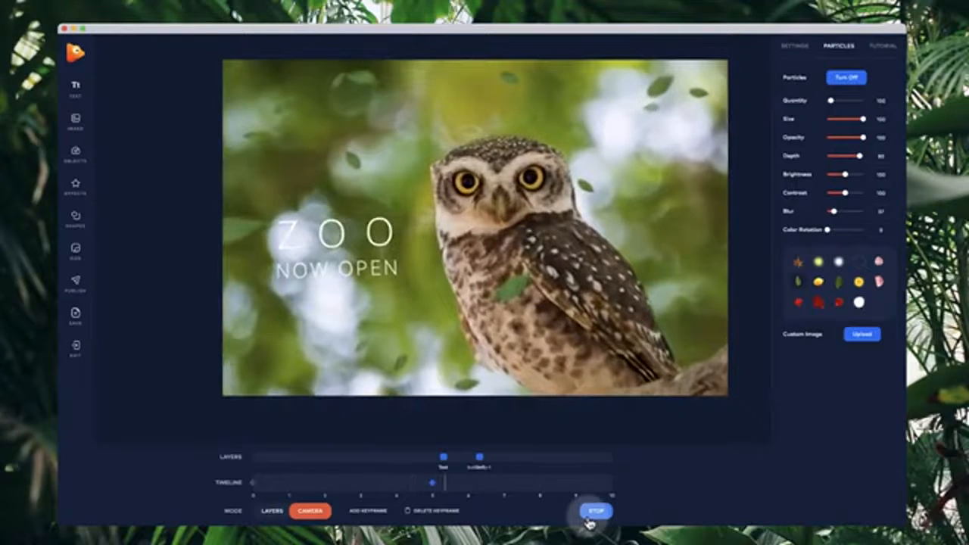
click(589, 516)
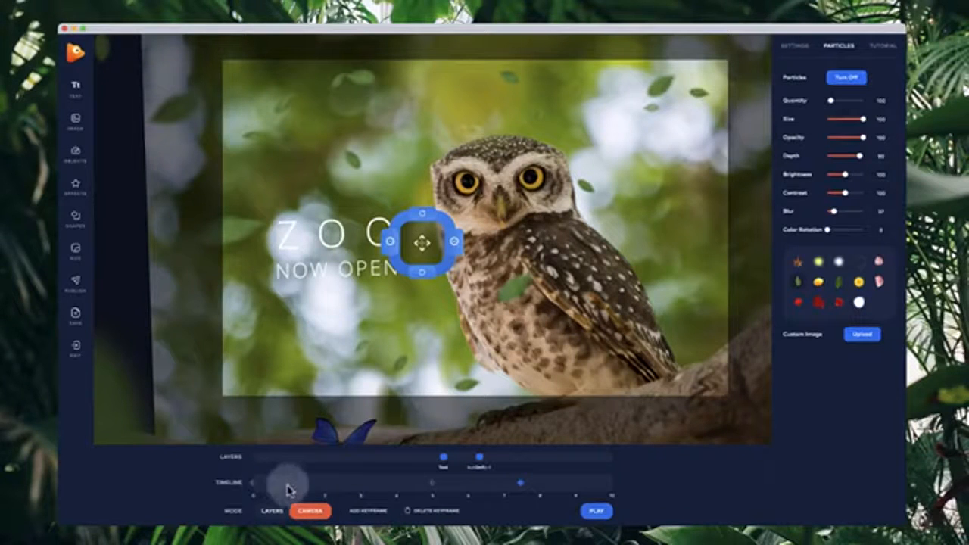
Place a camera keyframe with the starting view at 10 seconds and preview the animation
click(287, 485)
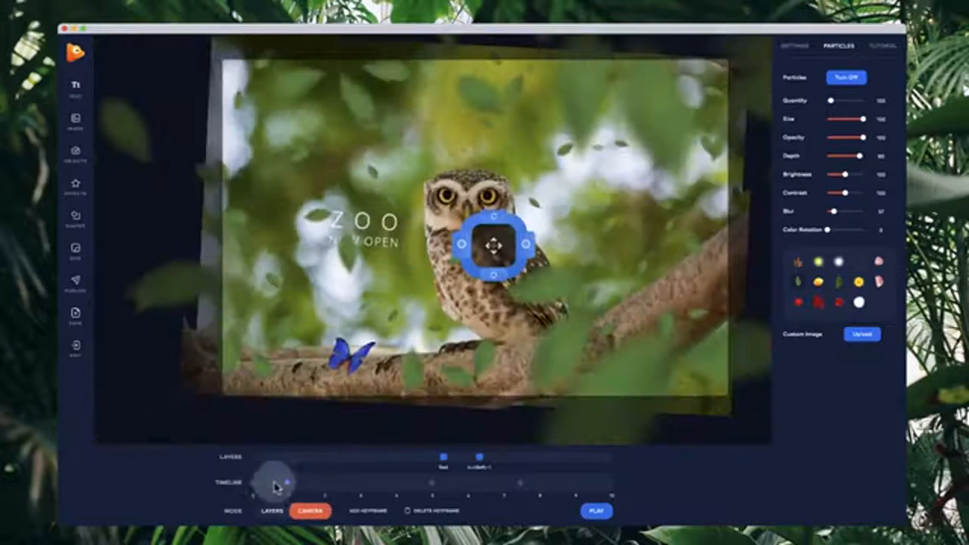
click(253, 484)
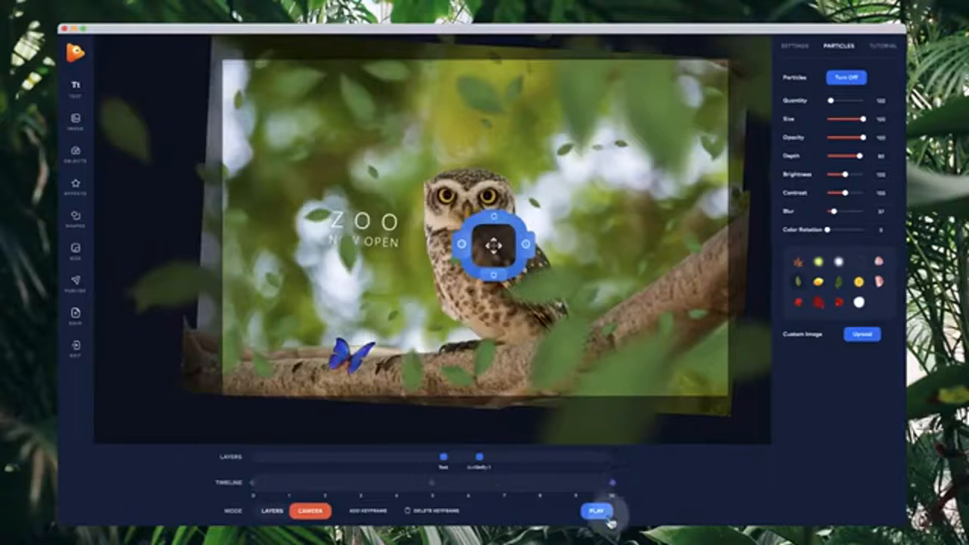
click(596, 511)
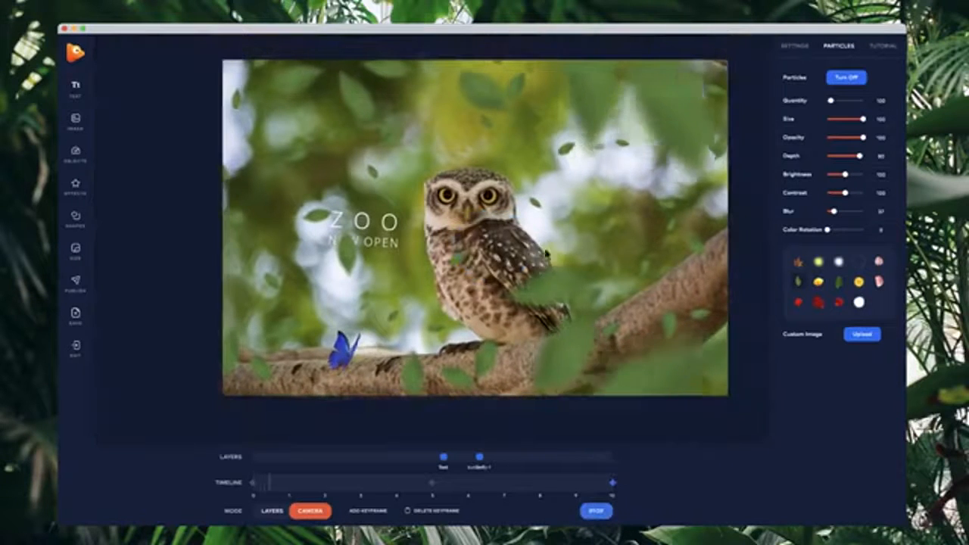
click(595, 510)
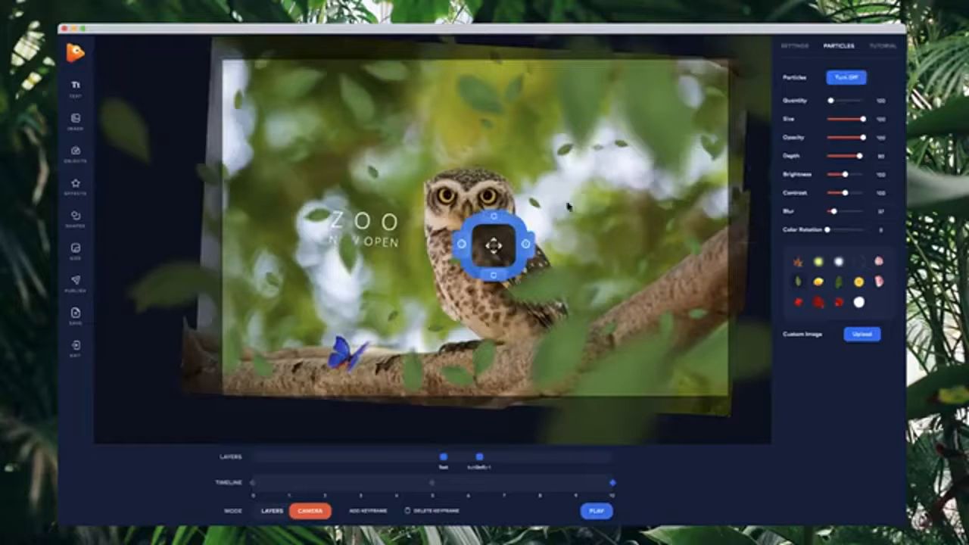
Open the publishing options for the finished animation
click(75, 282)
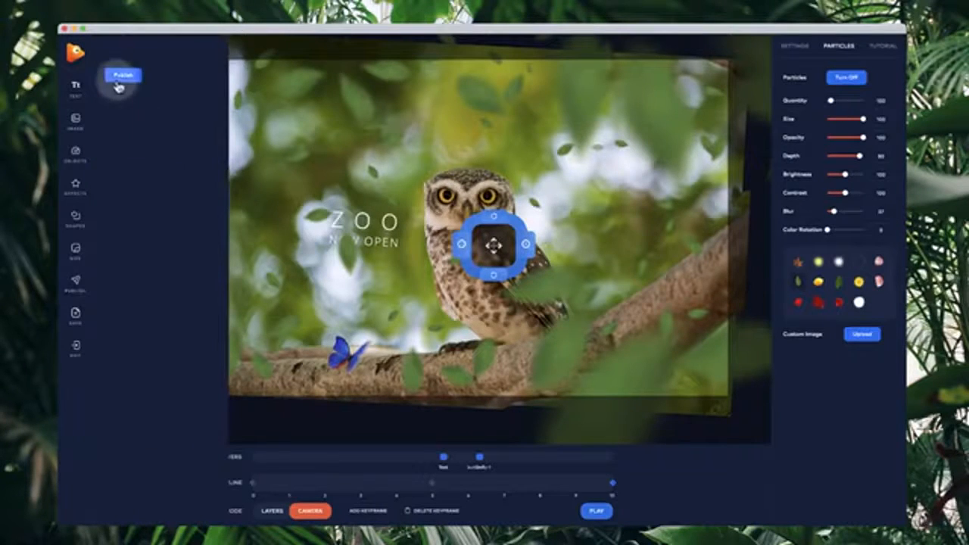